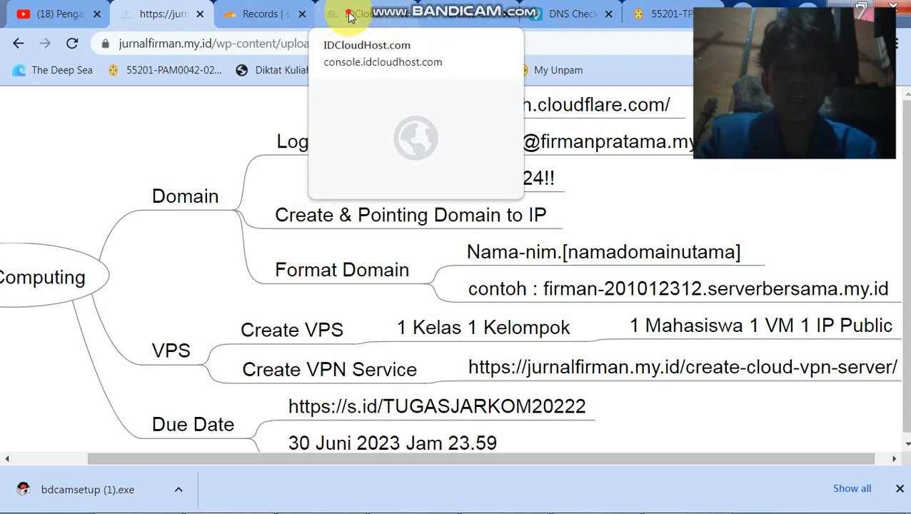
Switch to the IDCloudHost console and start a new compute resource of the App Catalog type.
left_click(350, 16)
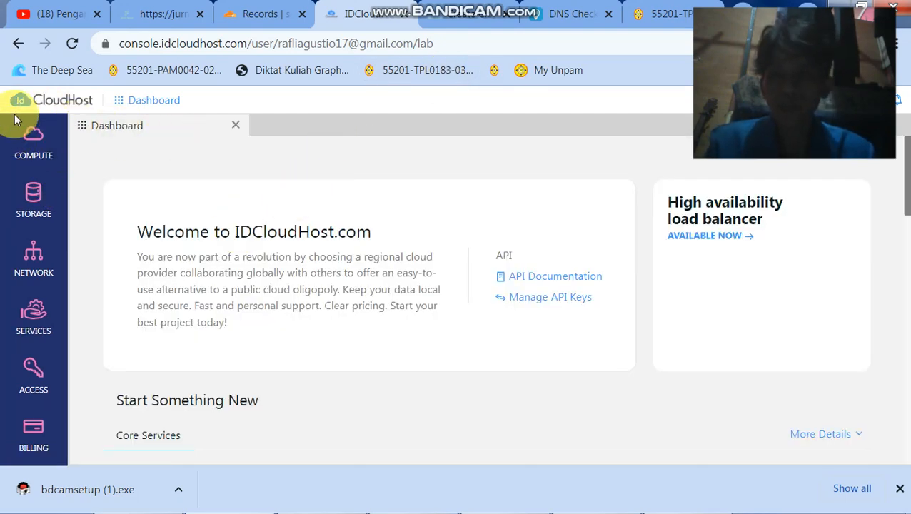
left_click(32, 148)
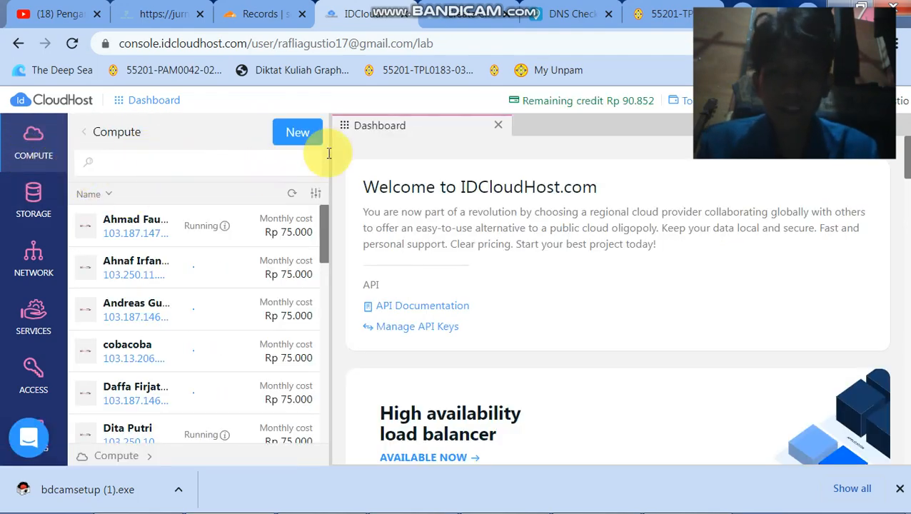
left_click(298, 136)
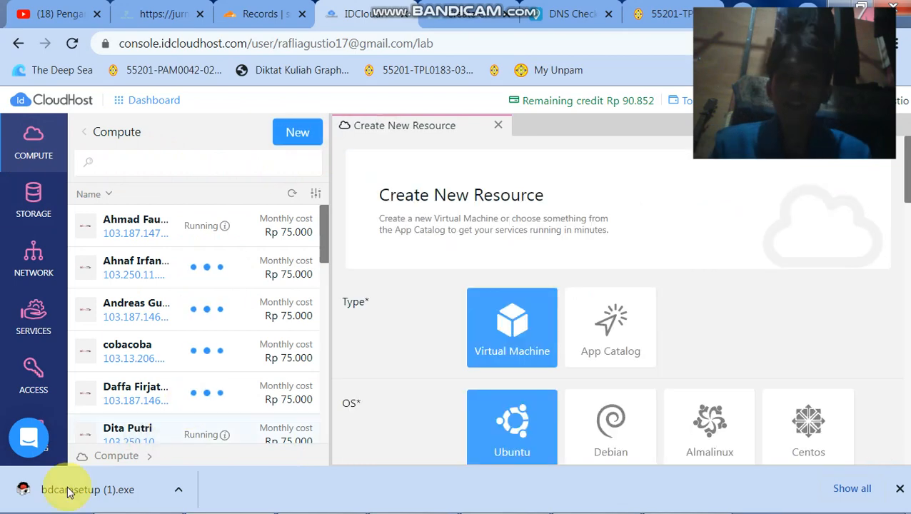
left_click(594, 357)
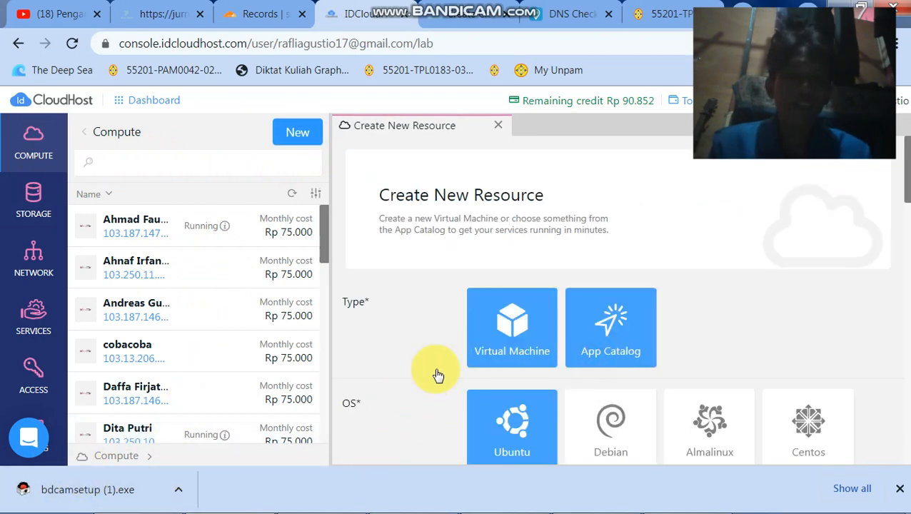
Choose MikroTik version chr.6.47.8 from the app catalog for the new resource.
scroll(436, 375, "down", 1)
scroll(436, 374, "down", 3)
scroll(757, 249, "down", 2)
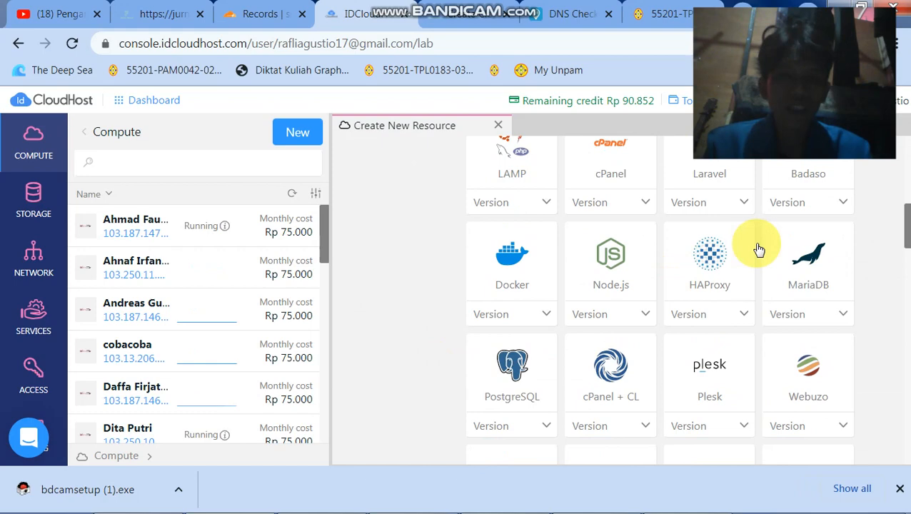
scroll(704, 285, "down", 3)
left_click(689, 280)
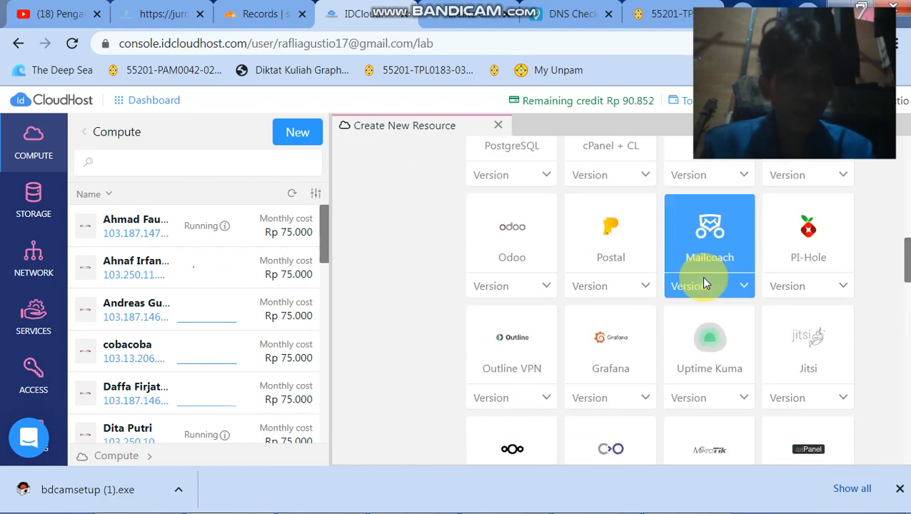
left_click(610, 255)
scroll(614, 258, "down", 1)
scroll(612, 253, "down", 1)
left_click(641, 240)
scroll(640, 240, "down", 2)
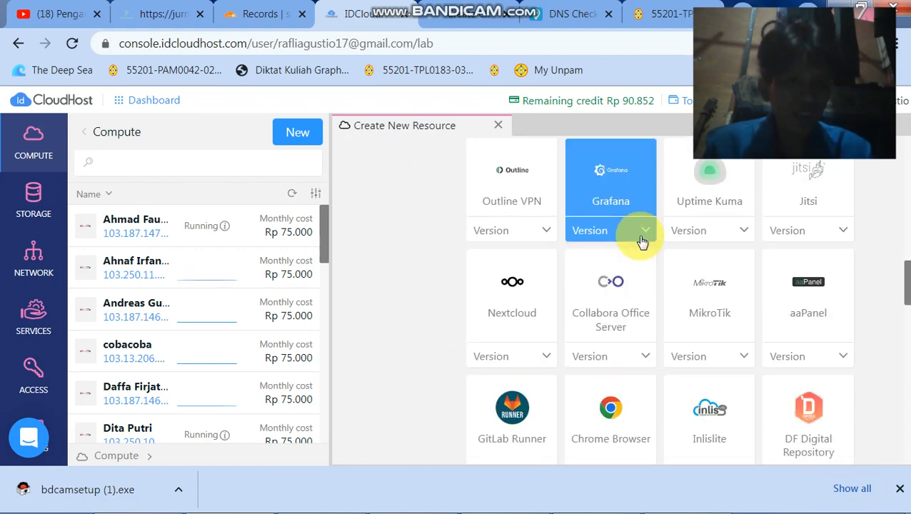
left_click(723, 286)
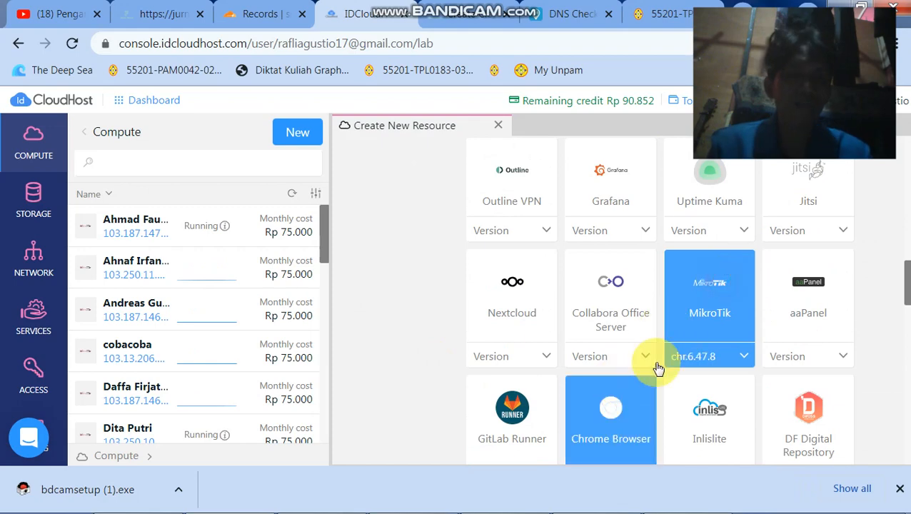
Set the new resource's data center location to Singapore.
scroll(675, 319, "down", 5)
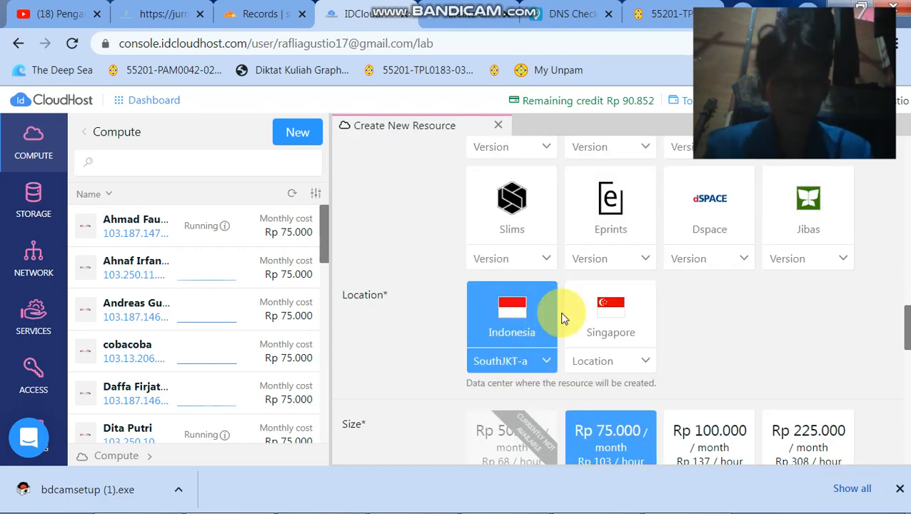
left_click(596, 335)
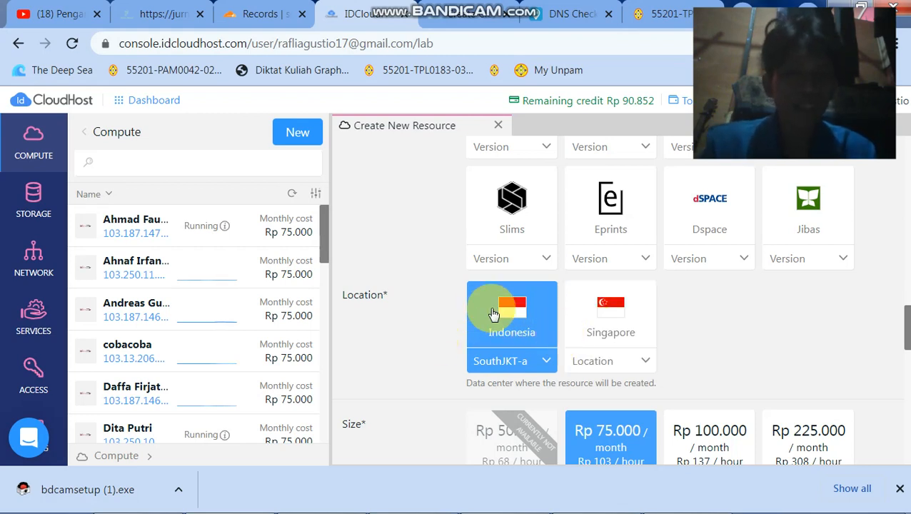
left_click(620, 345)
scroll(599, 350, "down", 6)
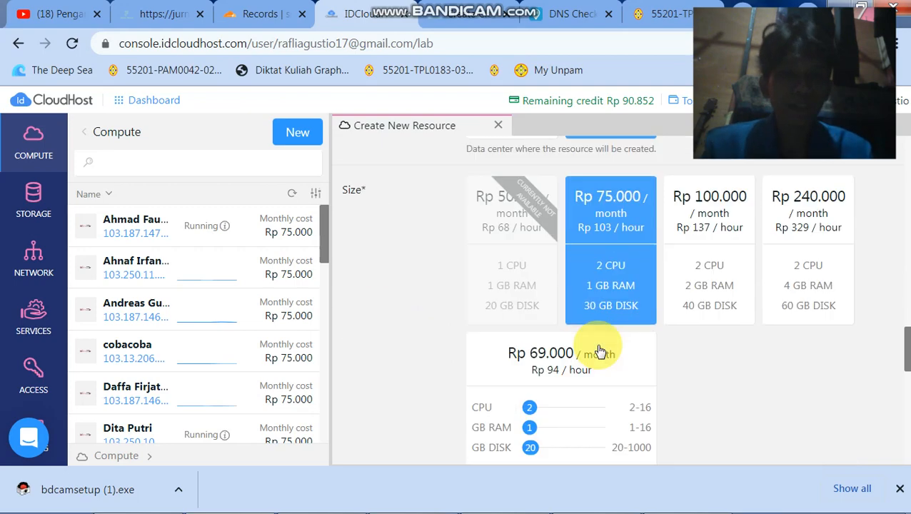
Look over the public IP, VPC network, login and resource name fields, and close the new resource form without creating anything.
scroll(596, 344, "down", 2)
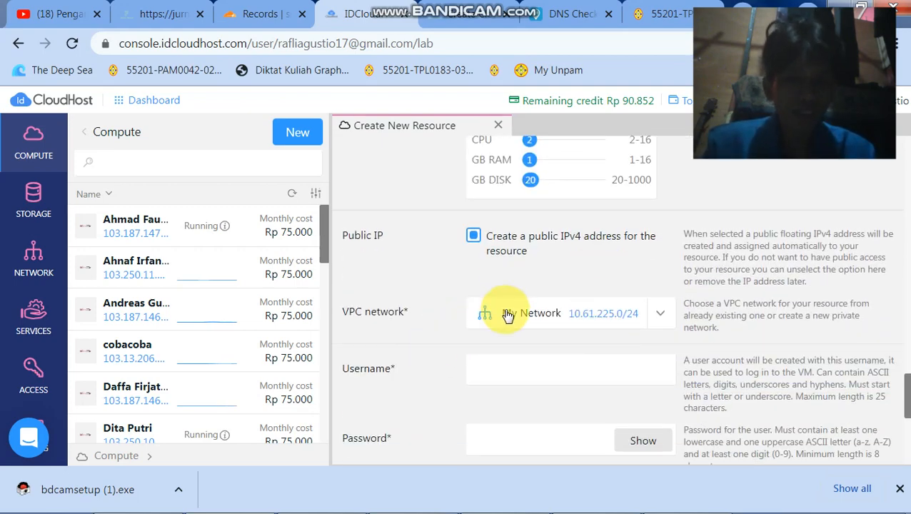
scroll(487, 333, "down", 3)
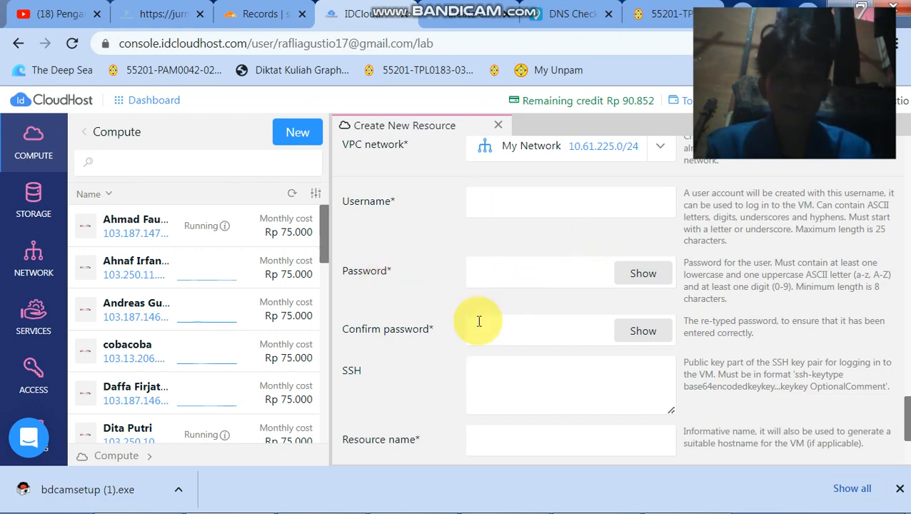
scroll(386, 429, "down", 1)
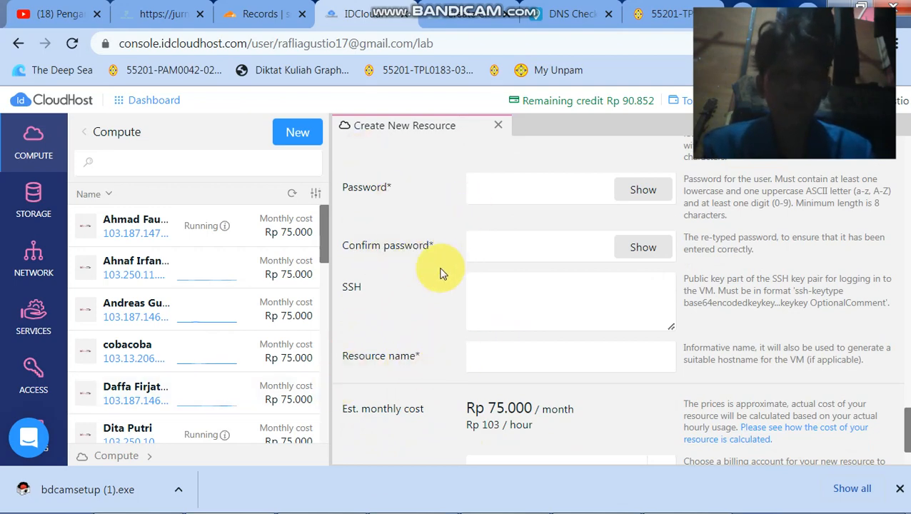
scroll(414, 268, "up", 1)
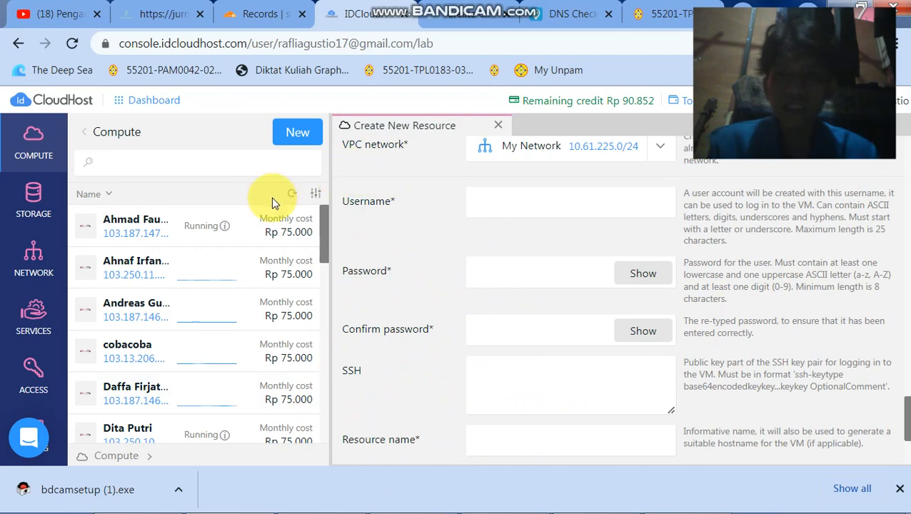
left_click(498, 126)
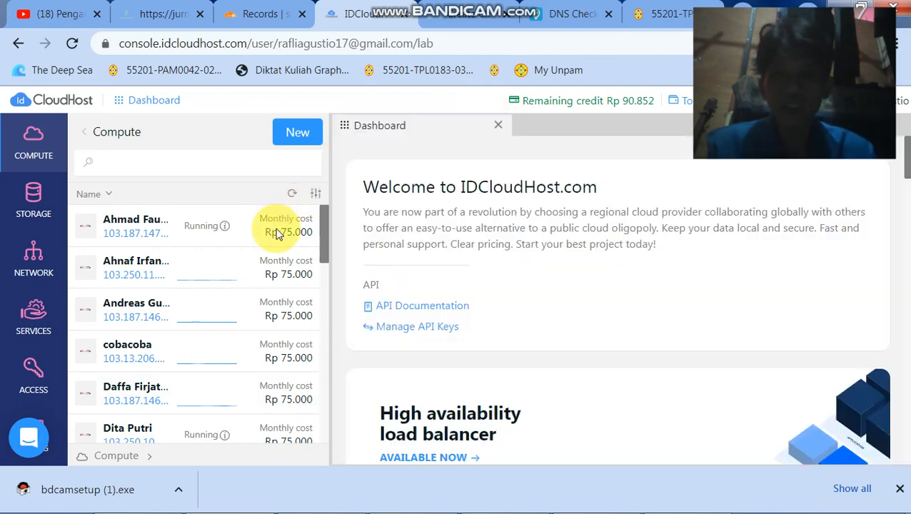
Browse the existing virtual machines in the compute list and open the details of the cobacoba machine.
left_click(318, 241)
scroll(320, 241, "down", 1)
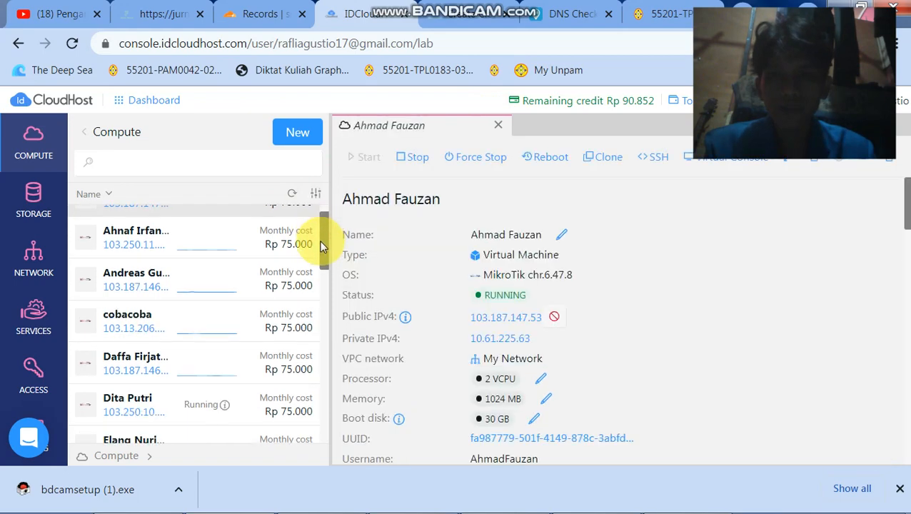
scroll(320, 243, "down", 1)
scroll(179, 255, "up", 2)
scroll(179, 257, "down", 3)
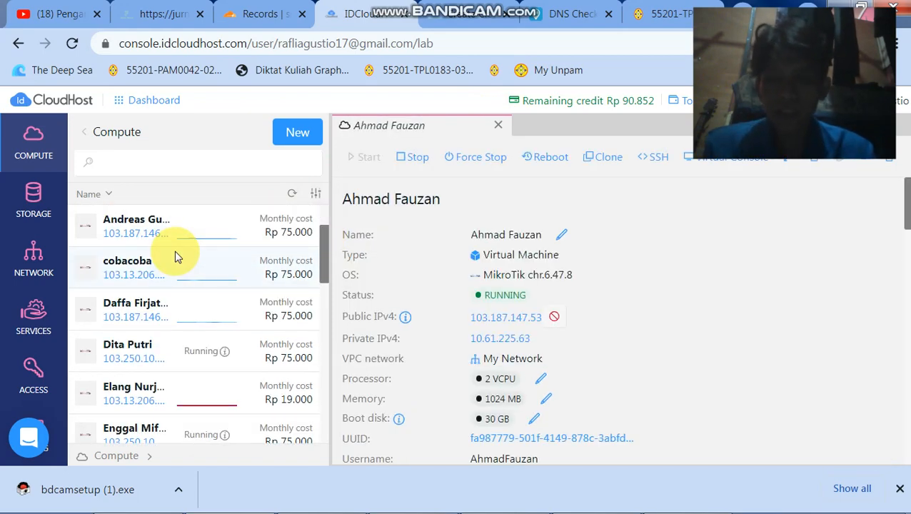
scroll(179, 257, "down", 4)
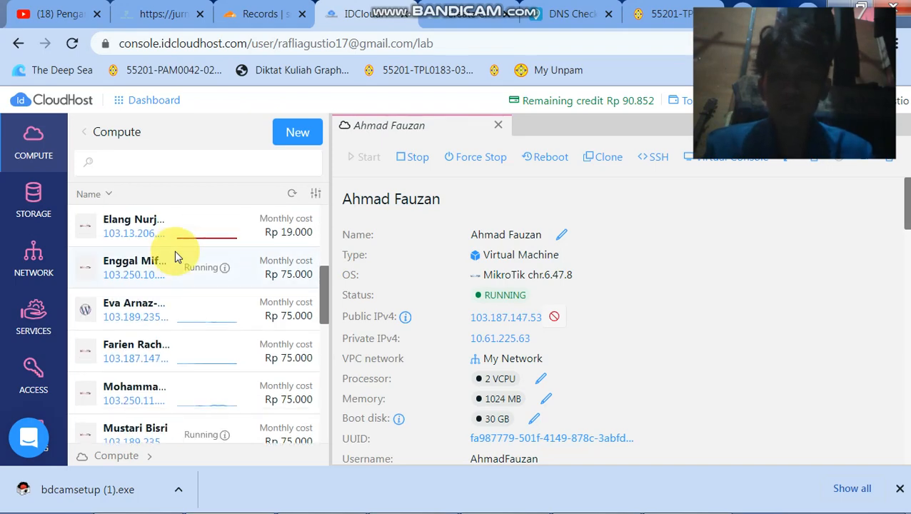
scroll(178, 257, "down", 4)
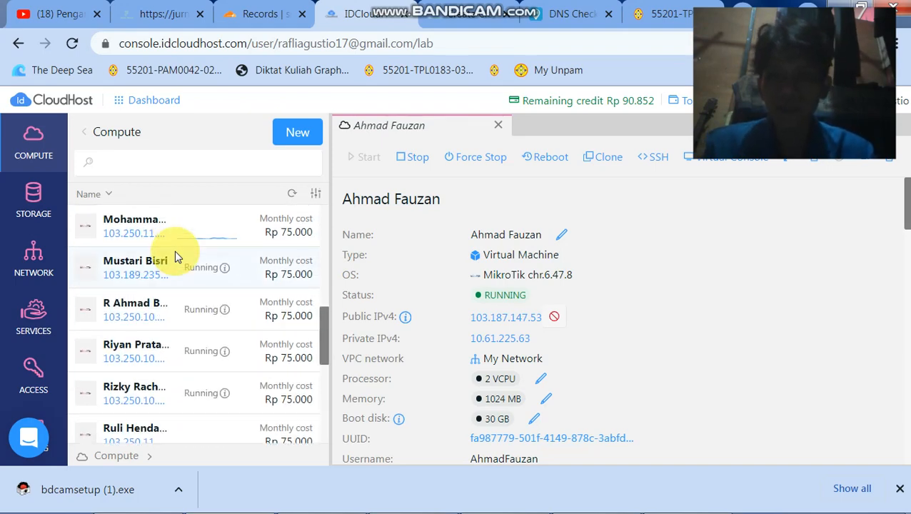
scroll(178, 257, "up", 6)
scroll(178, 257, "down", 1)
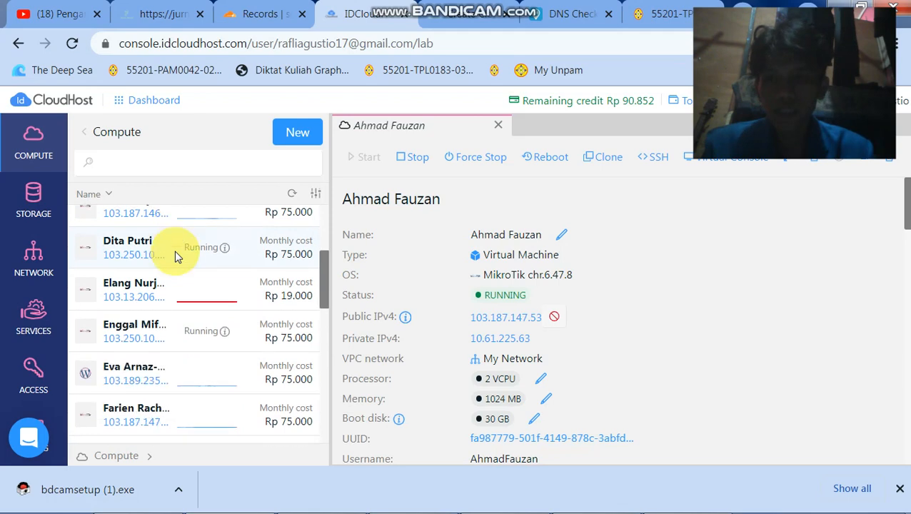
scroll(178, 257, "down", 2)
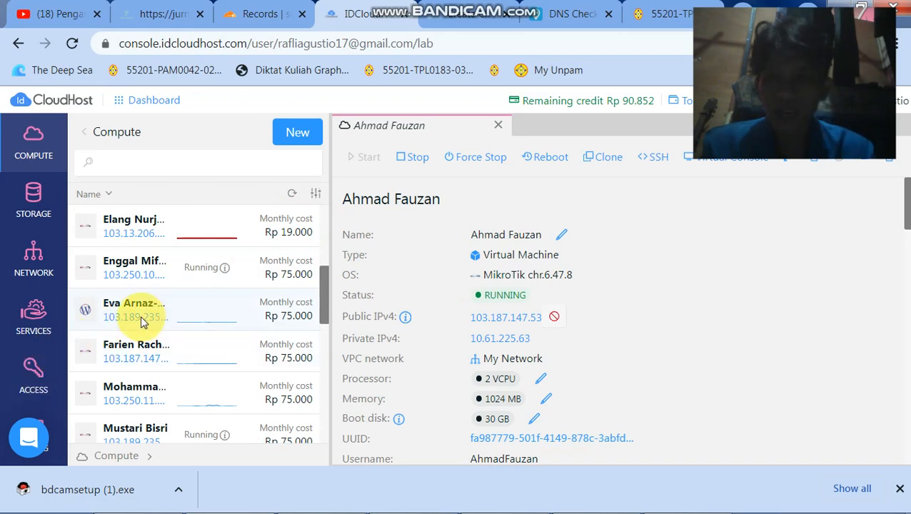
scroll(141, 321, "up", 2)
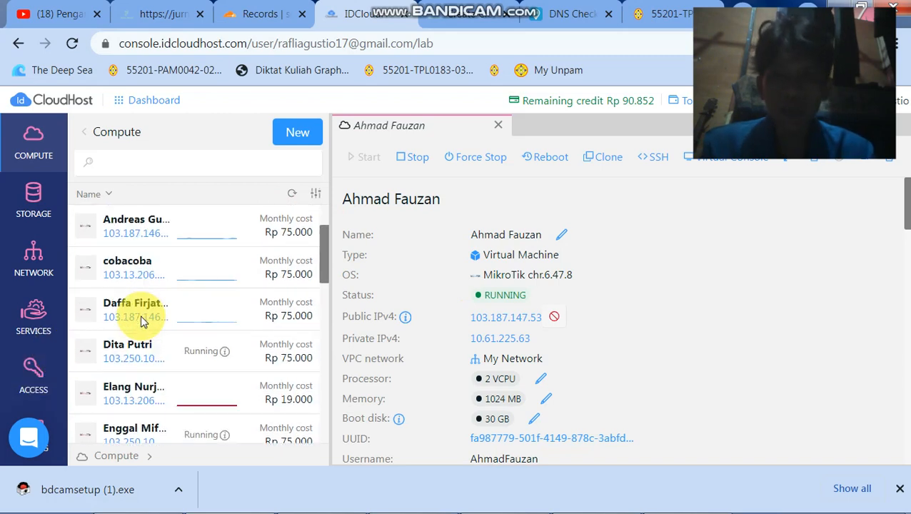
left_click(129, 266)
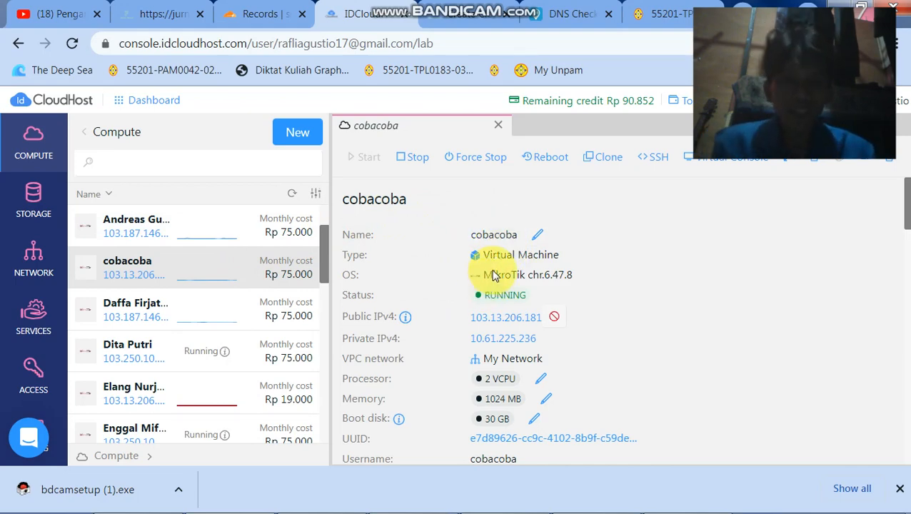
Switch to Cloudflare's DNS records for serverbersama.my.id and start adding a new record.
left_click(257, 22)
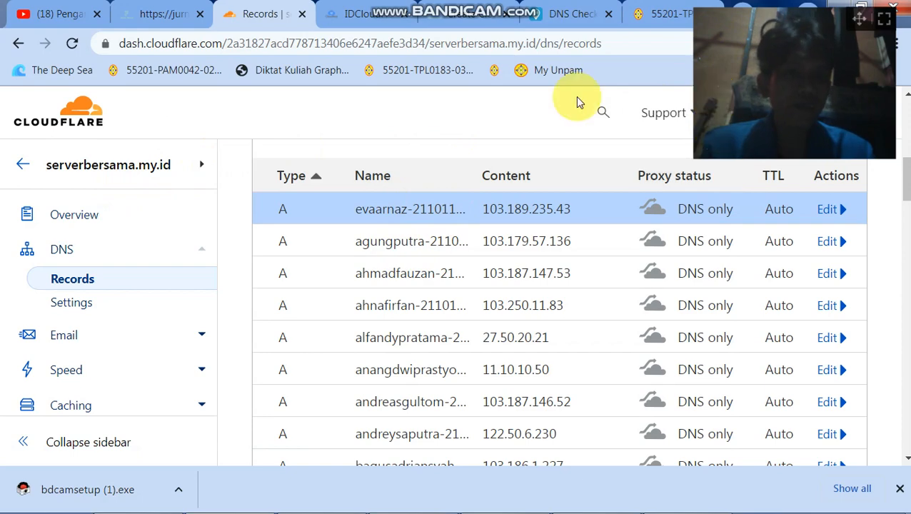
scroll(612, 187, "up", 3)
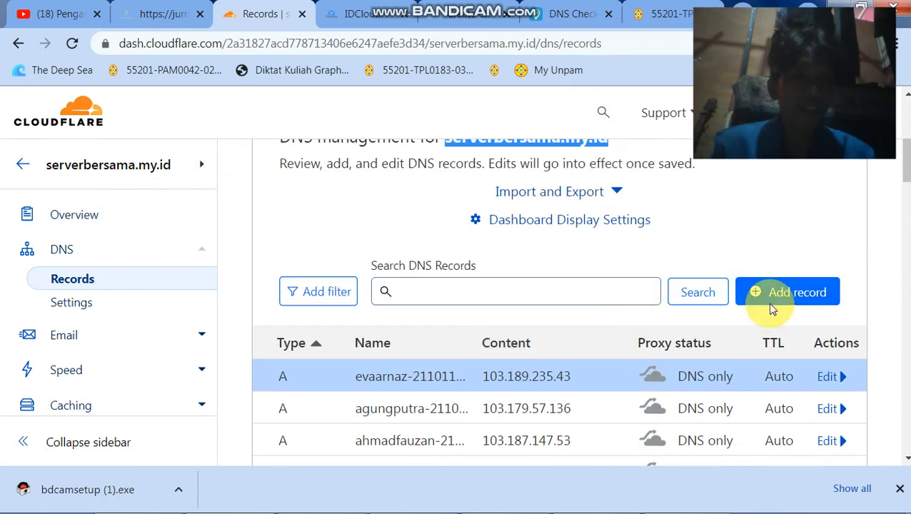
scroll(698, 348, "down", 1)
left_click(772, 225)
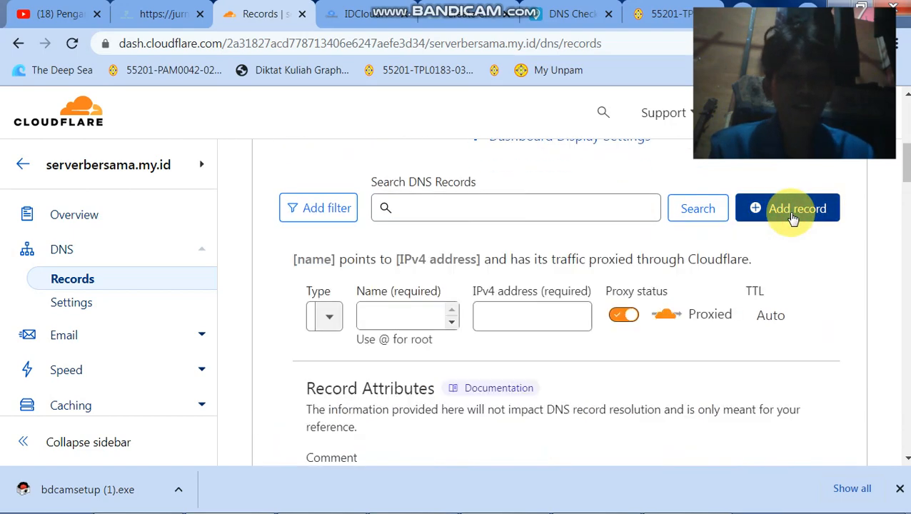
Choose type A for the new DNS record, leave its name and IPv4 address blank, and turn off Cloudflare proxying.
left_click(408, 322)
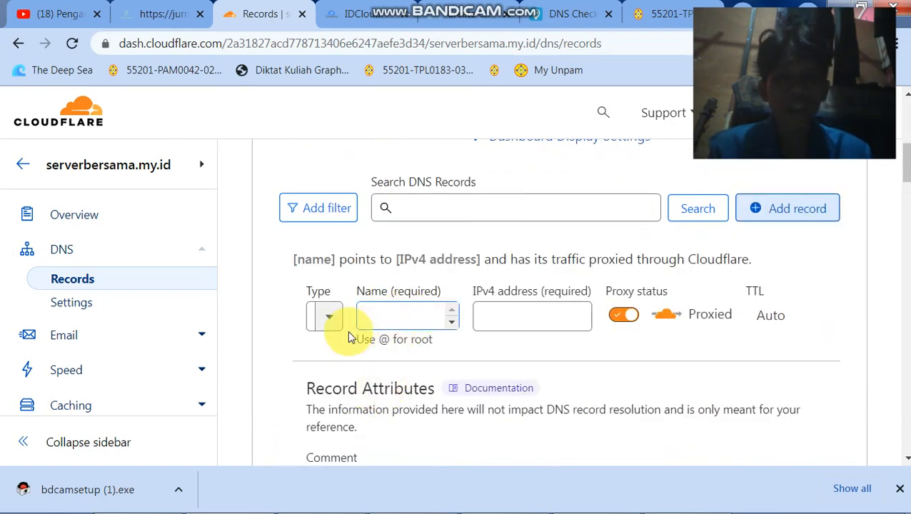
left_click(326, 319)
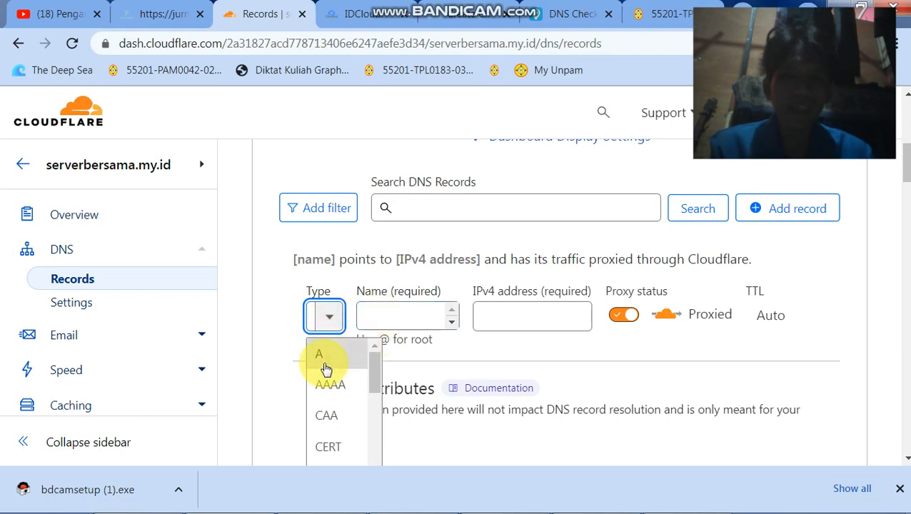
left_click(324, 360)
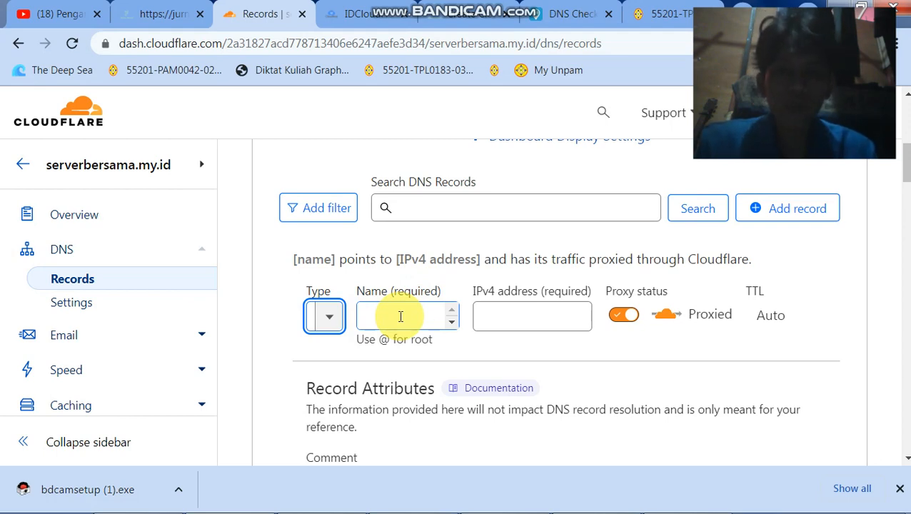
left_click(499, 324)
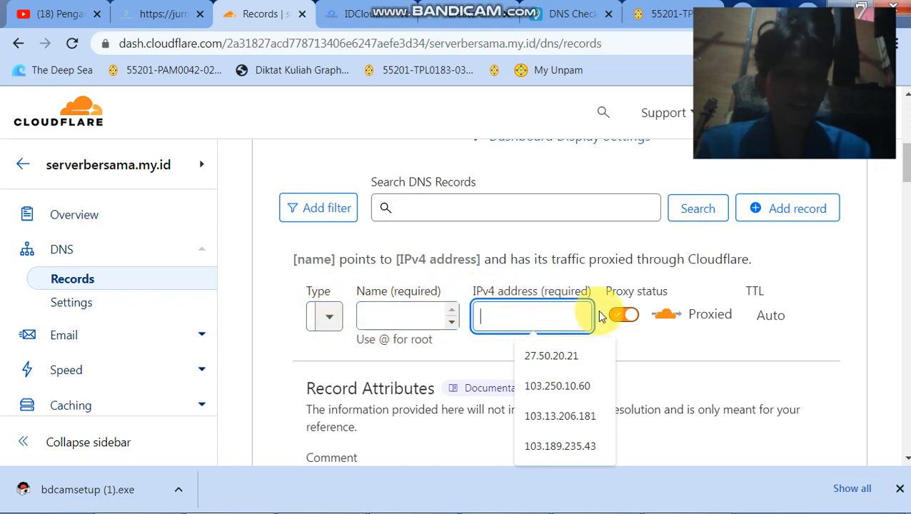
left_click(527, 386)
left_click(614, 318)
Review the record's comment field and the existing DNS records, and switch to the DNS Checker page for cobacoba.serverbersama.my.id.
scroll(620, 332, "down", 2)
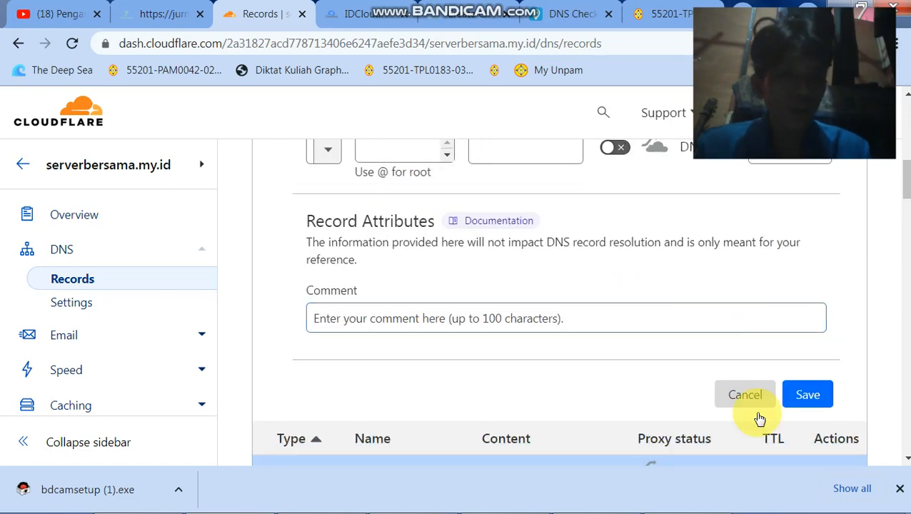
scroll(615, 371, "down", 1)
scroll(588, 272, "down", 3)
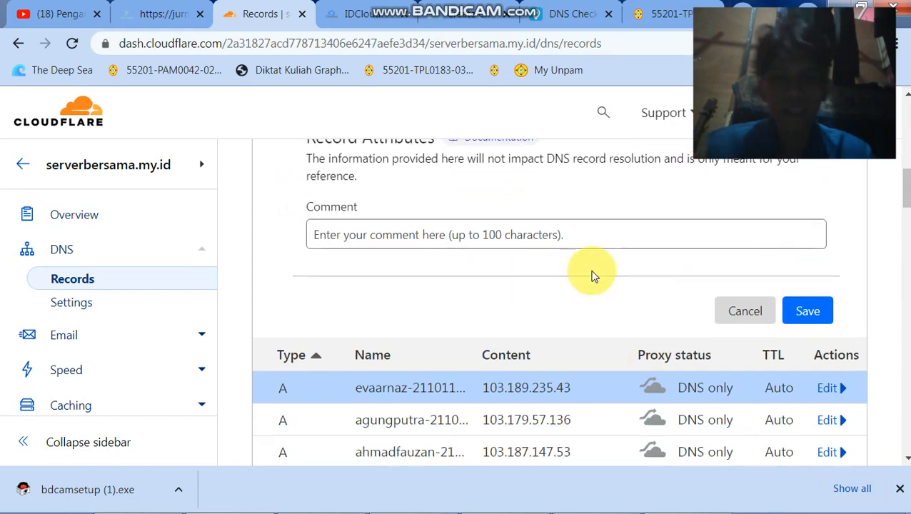
scroll(589, 274, "down", 2)
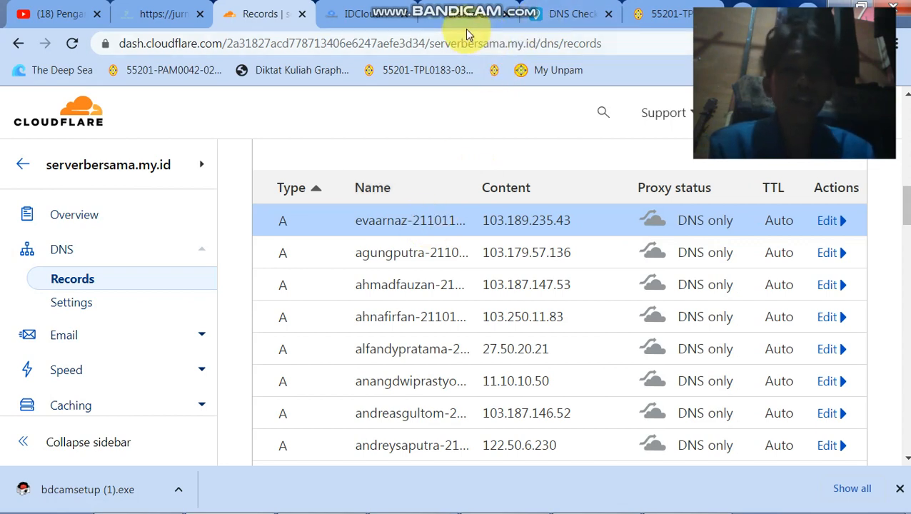
left_click(549, 19)
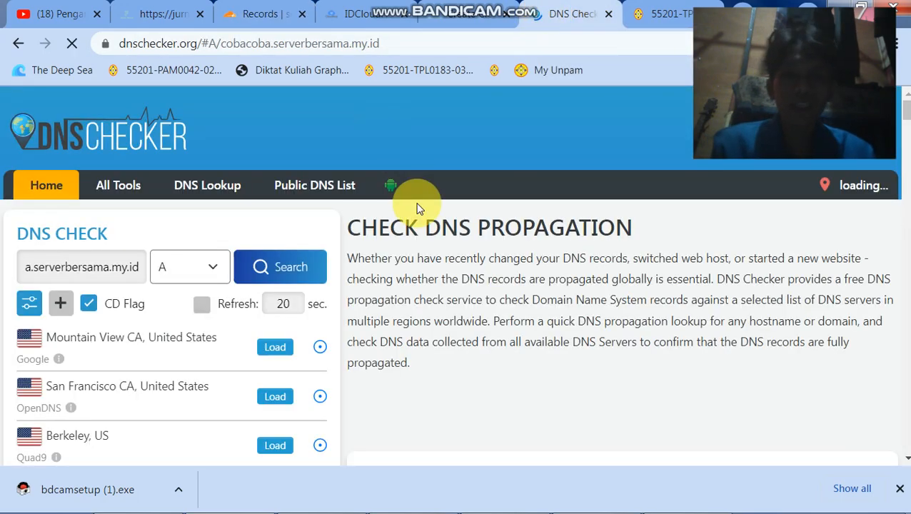
Run a DNS propagation check on the A record of cobacoba.serverbersama.my.id.
scroll(417, 205, "down", 1)
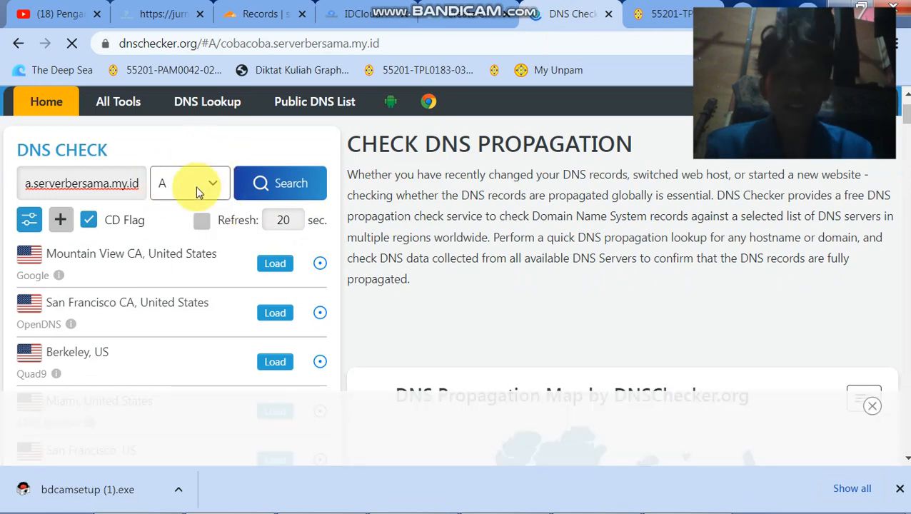
scroll(215, 143, "down", 1)
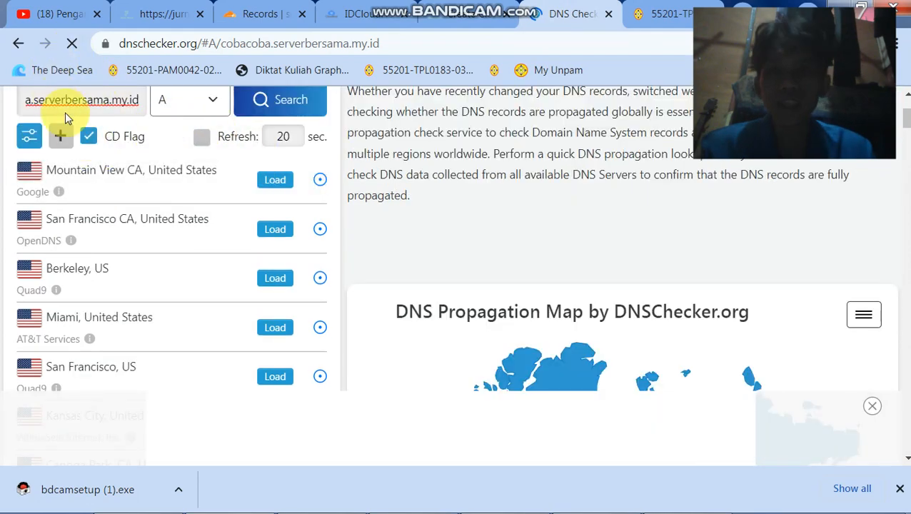
scroll(65, 114, "up", 1)
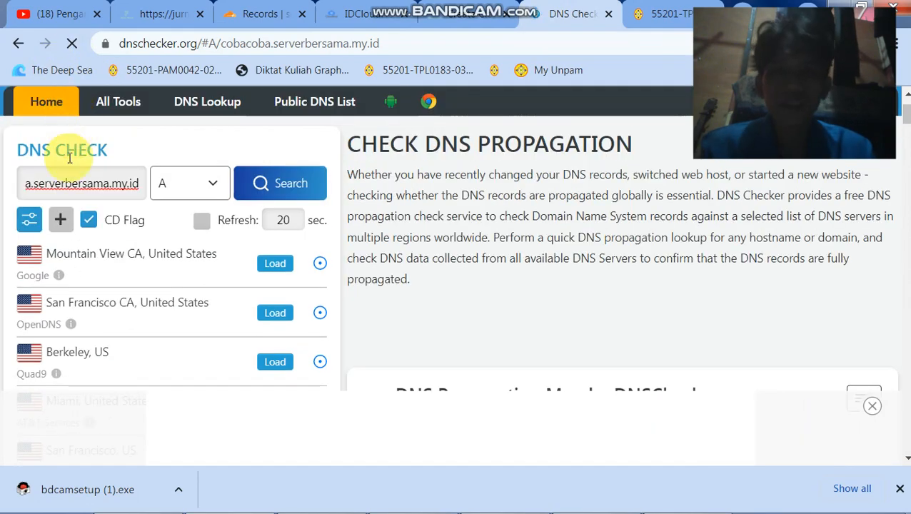
left_click(72, 183)
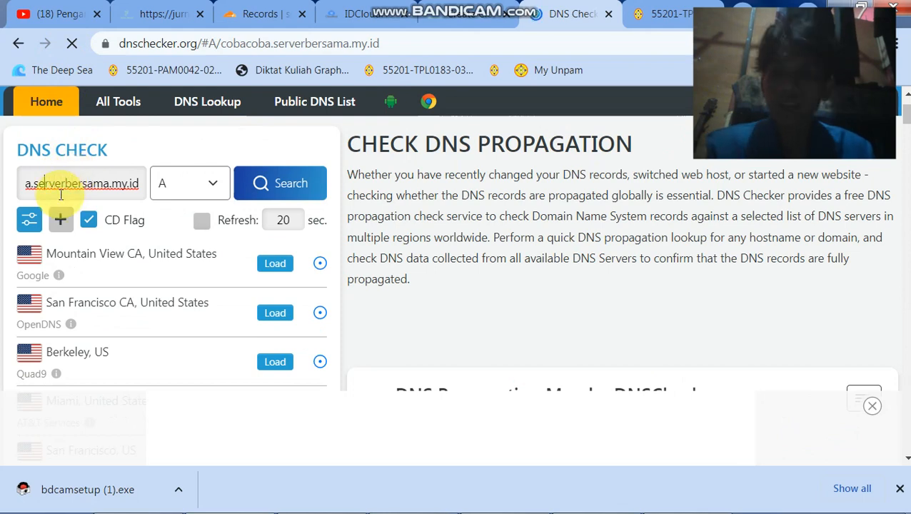
key("Left")
key("Left")
key("Left")
key("Left")
key("Left")
key("Left")
key("Left")
key("Left")
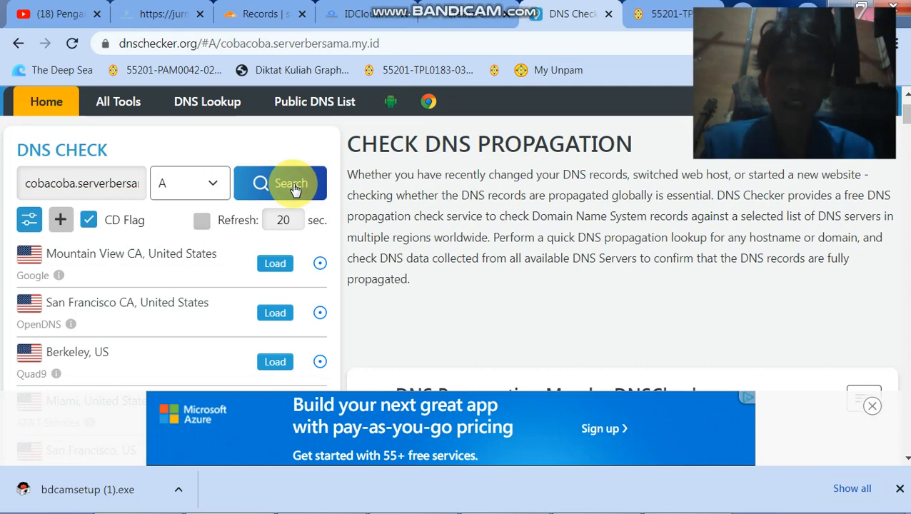
left_click(293, 184)
Examine the propagation results per server location and the DNS propagation map for the subdomain.
scroll(293, 184, "down", 1)
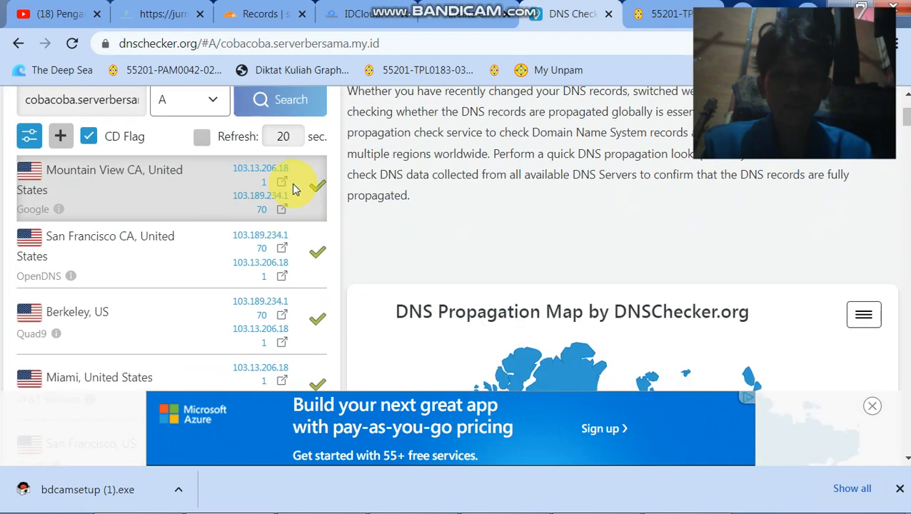
scroll(292, 183, "up", 2)
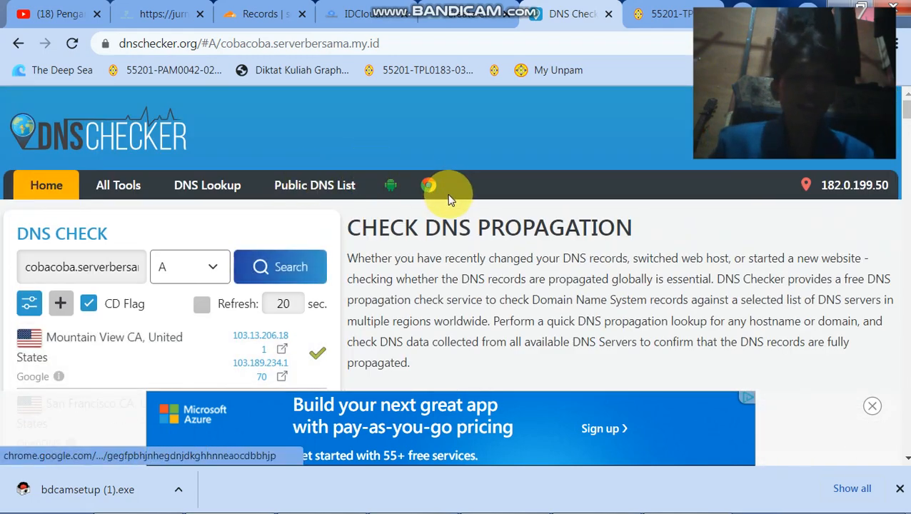
scroll(340, 223, "down", 5)
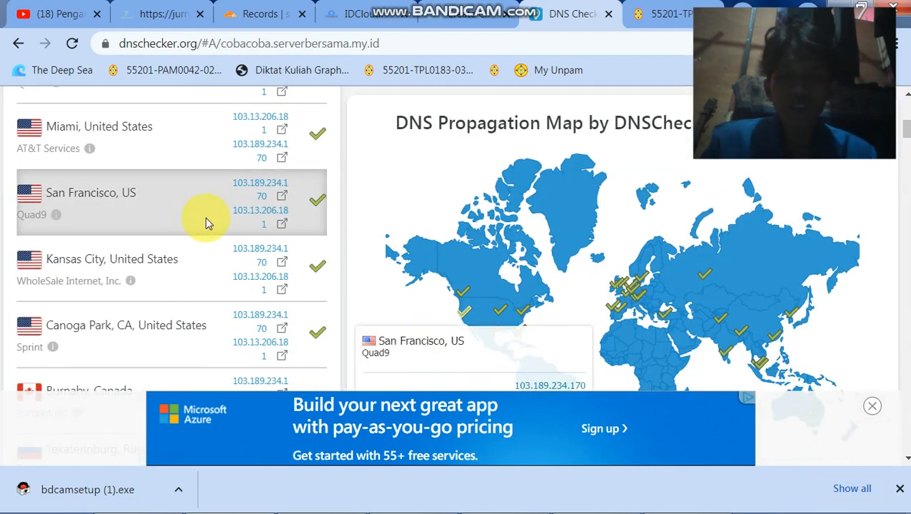
scroll(206, 221, "down", 1)
scroll(206, 222, "down", 5)
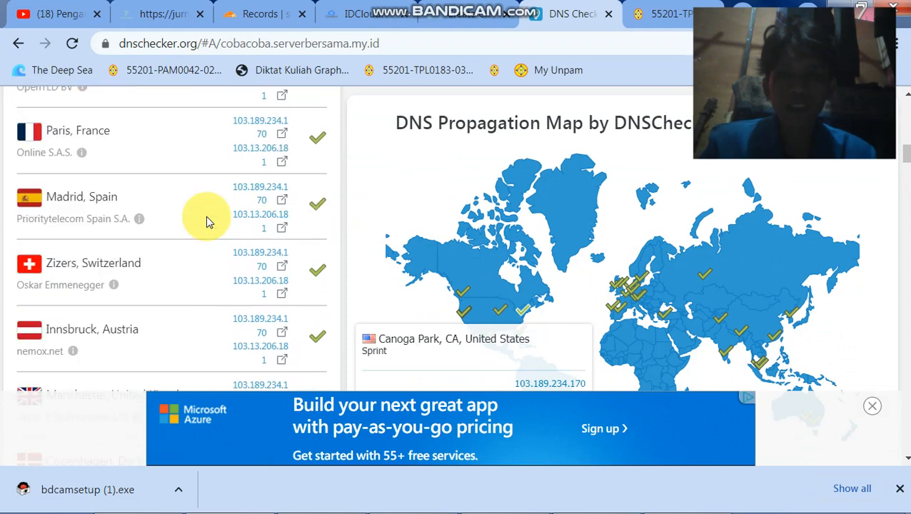
scroll(206, 222, "down", 6)
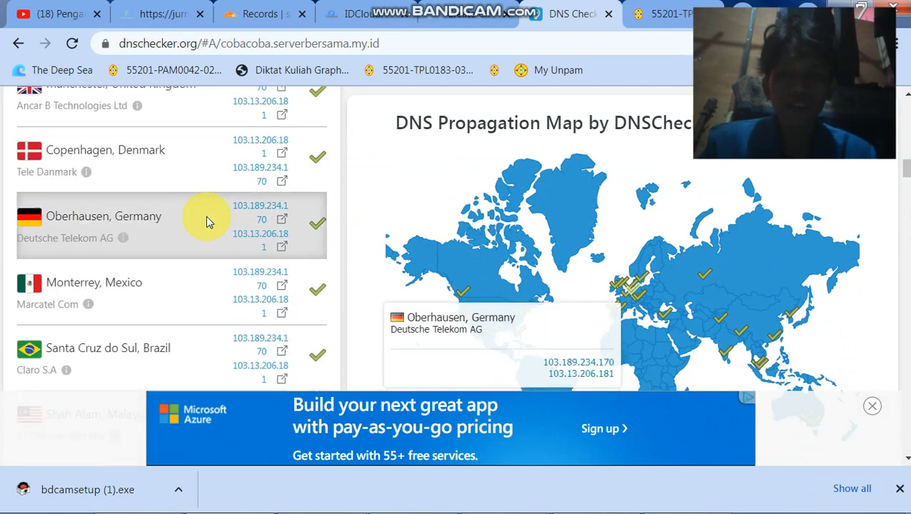
scroll(206, 222, "up", 5)
scroll(205, 221, "up", 7)
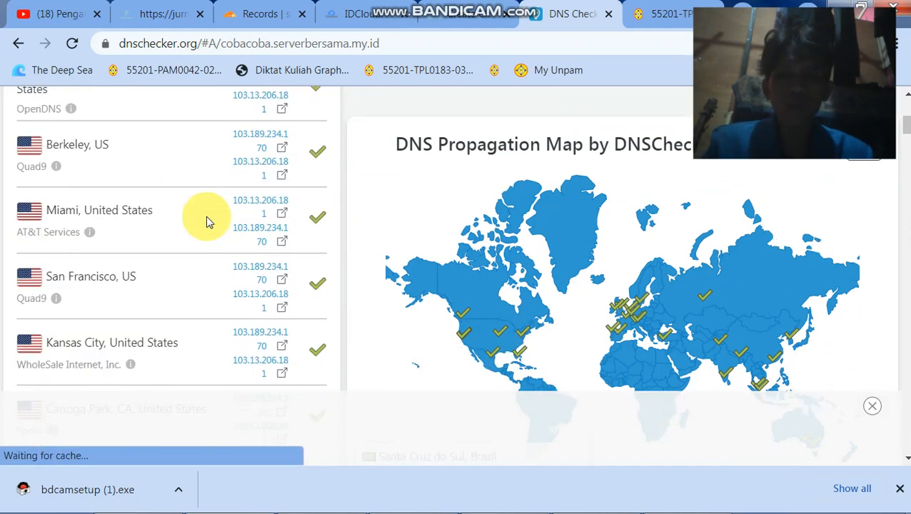
scroll(206, 218, "up", 4)
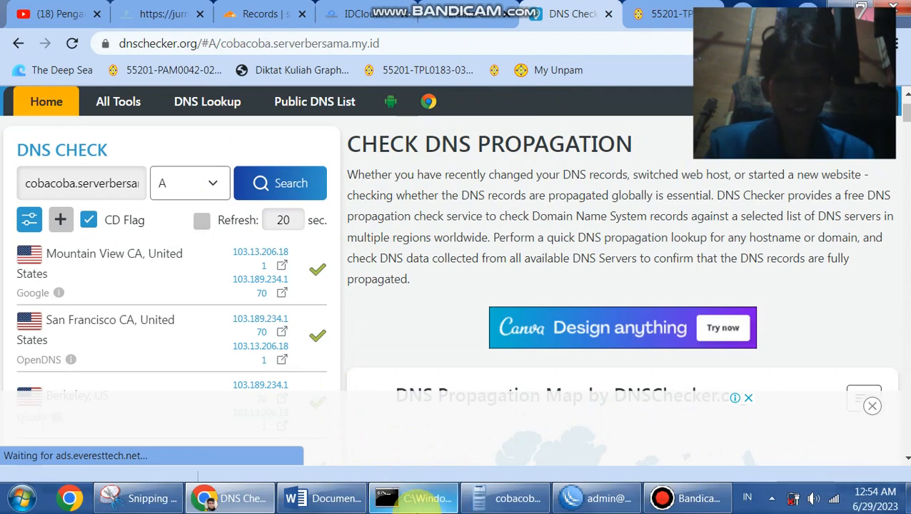
Copy the full hostname cobacoba.serverbersama.my.id from the DNS check form.
mouse_move(420, 502)
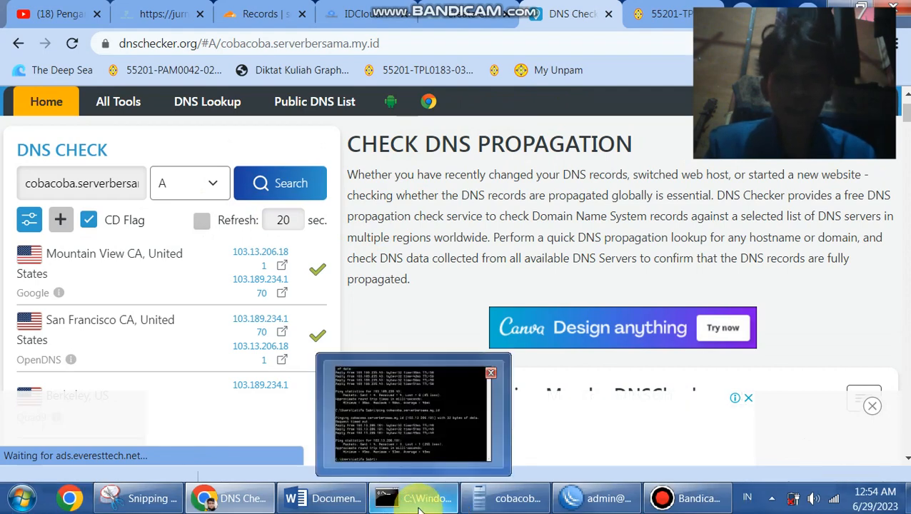
double_click(95, 186)
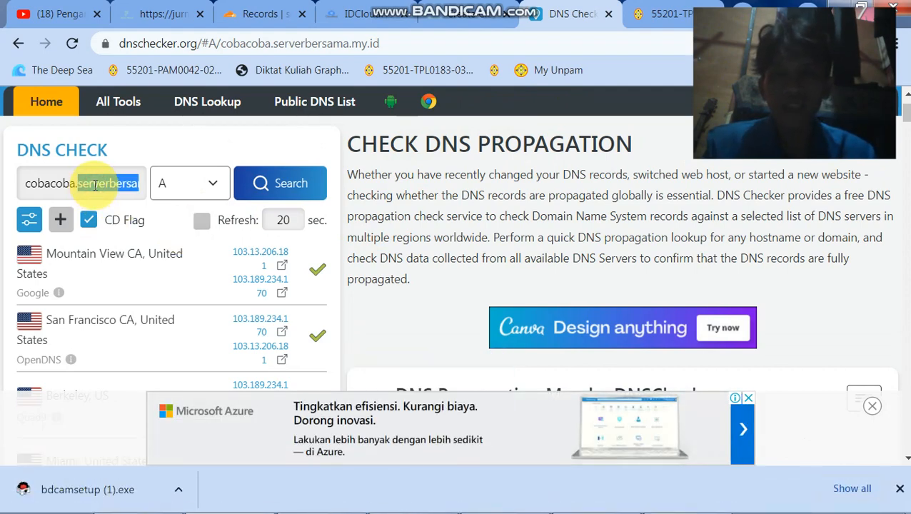
triple_click(95, 186)
key("cmd+c")
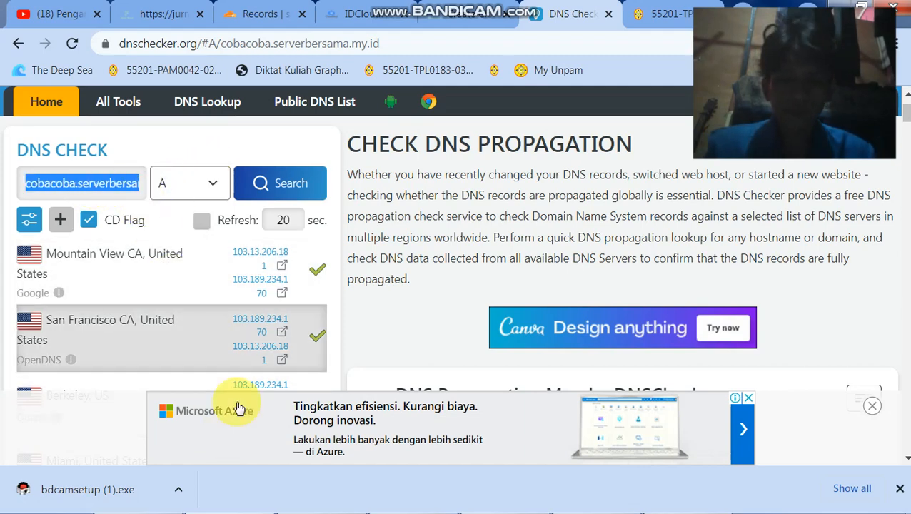
Switch to the Command Prompt, ping cobacoba.serverbersama.my.id with the copied hostname, and minimize the window.
mouse_move(407, 510)
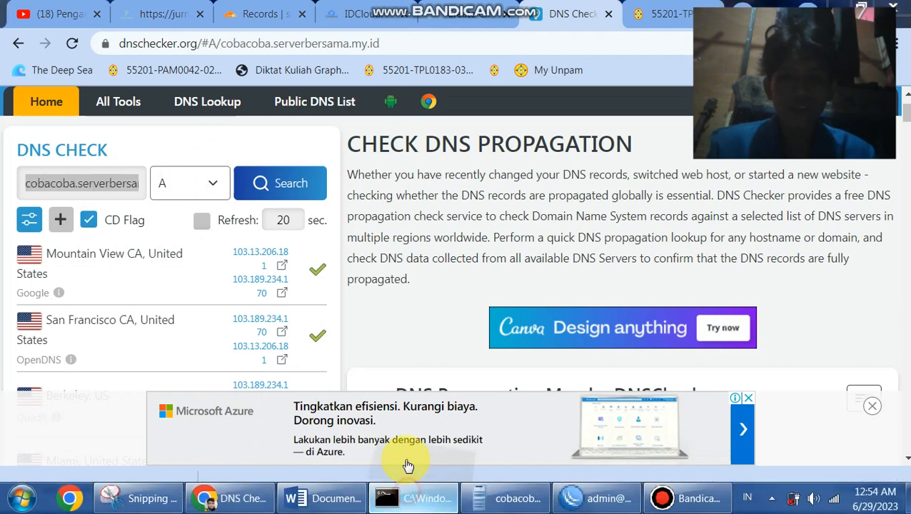
left_click(407, 465)
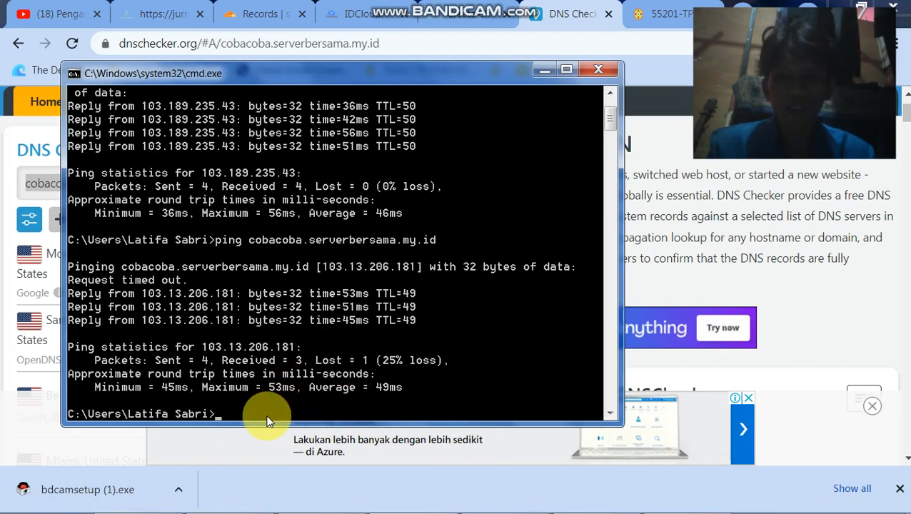
type("ping")
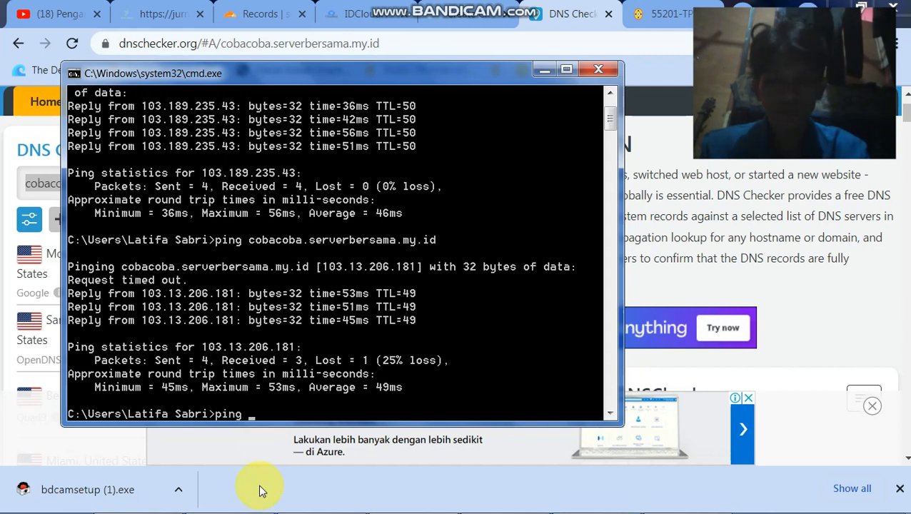
right_click(260, 414)
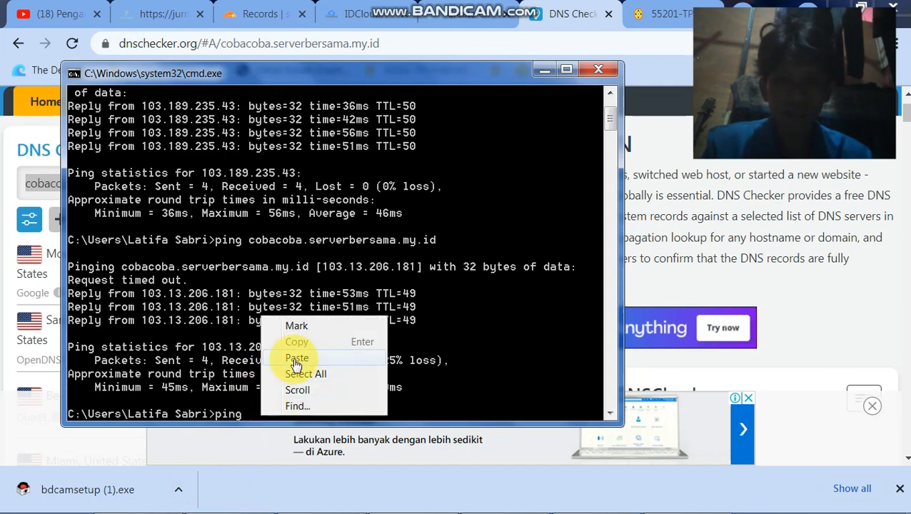
left_click(296, 359)
key("Return")
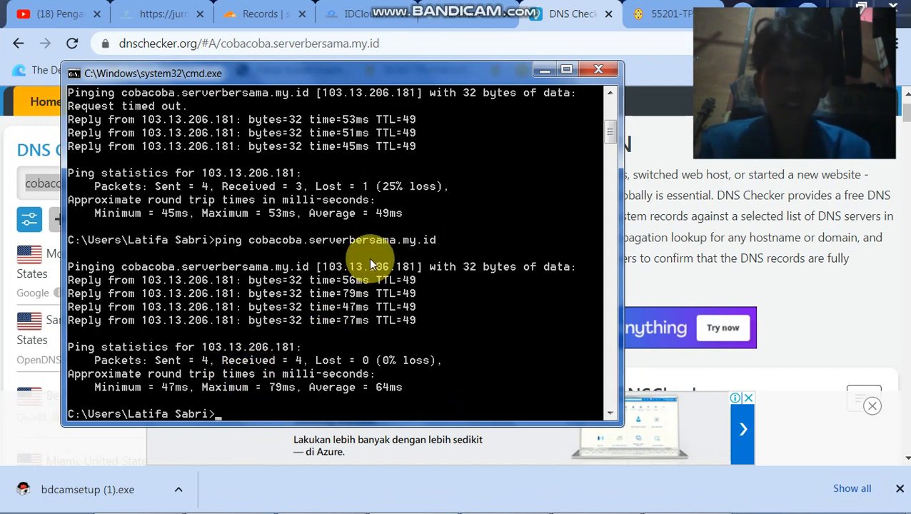
left_click(542, 73)
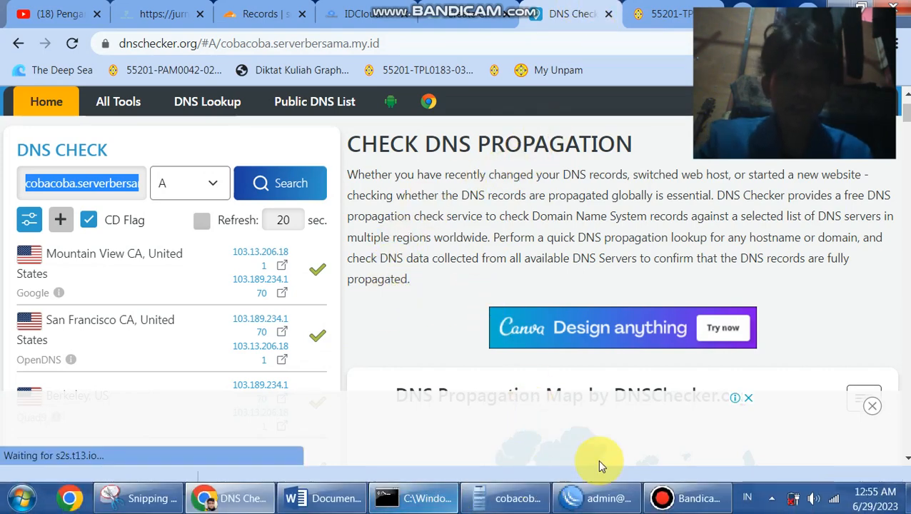
Switch to WinBox and look at the admin account's settings in the router's user list.
left_click(600, 496)
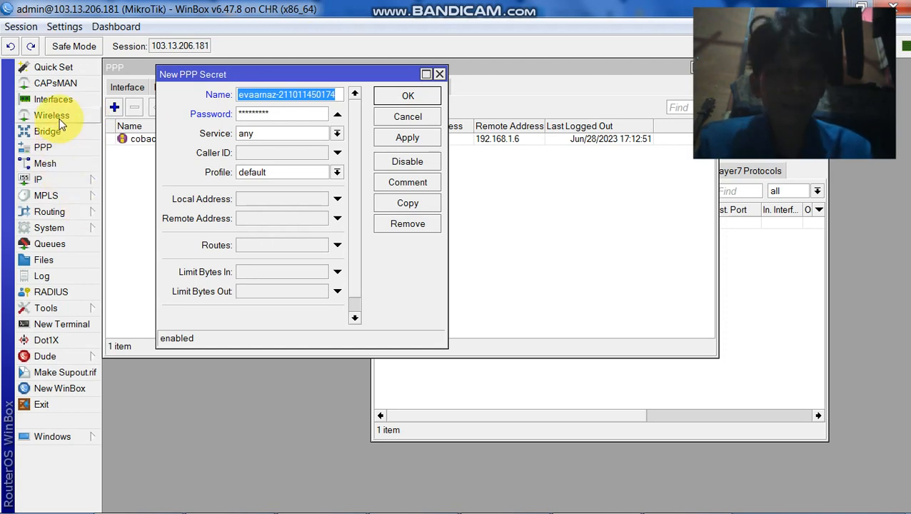
left_click(47, 227)
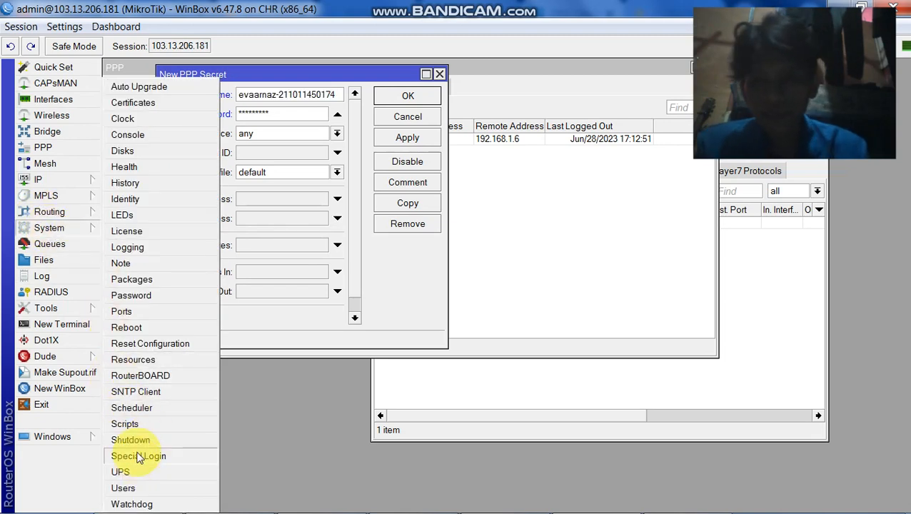
left_click(76, 215)
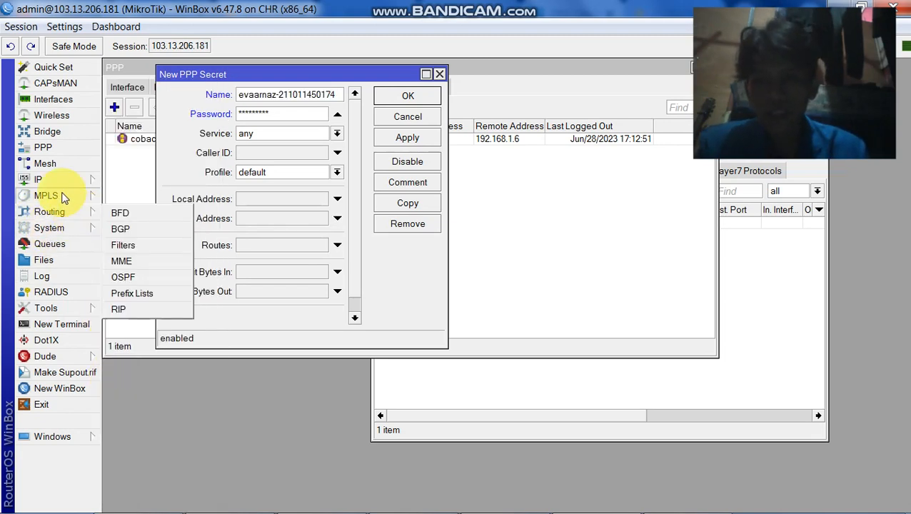
mouse_move(61, 228)
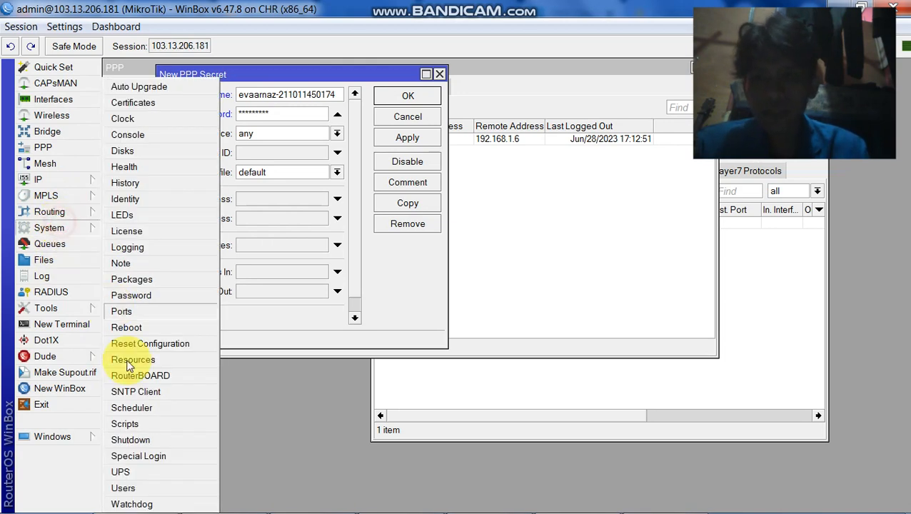
left_click(125, 489)
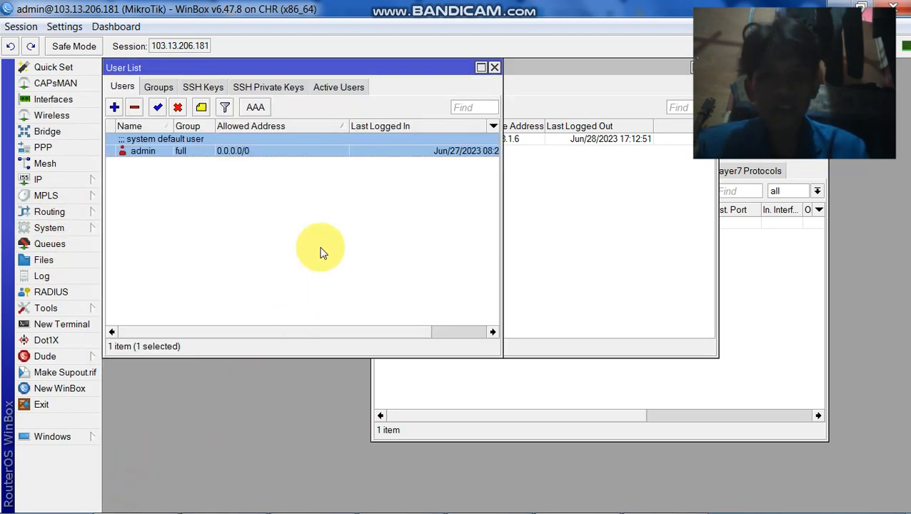
double_click(355, 145)
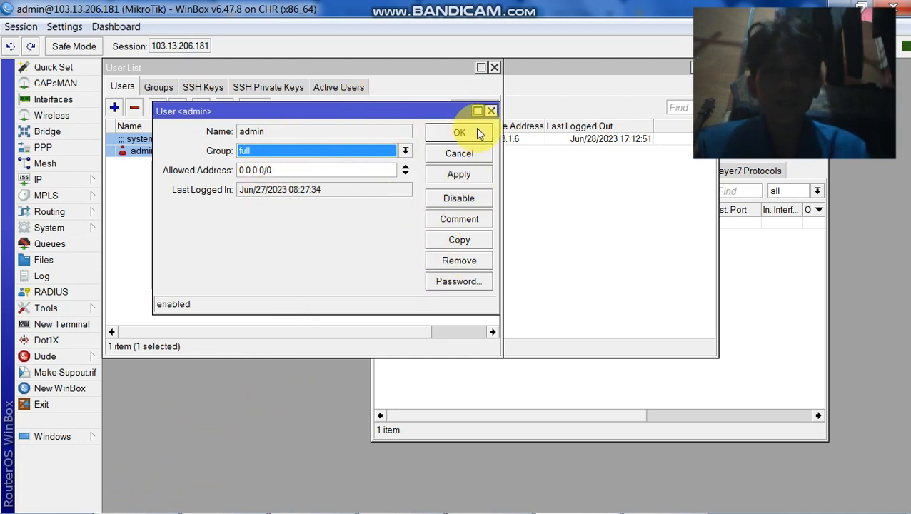
key("Escape")
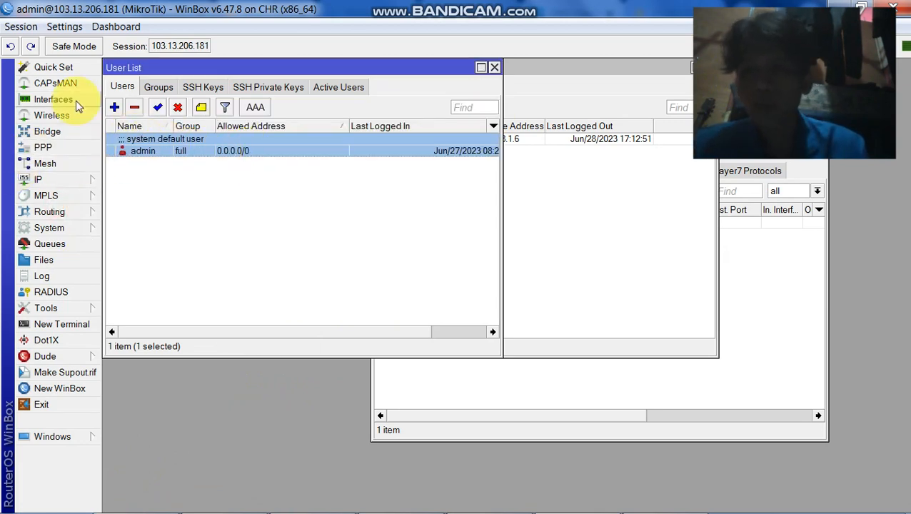
View the PPP secrets and the form for a new secret, closing it without adding one.
left_click(50, 148)
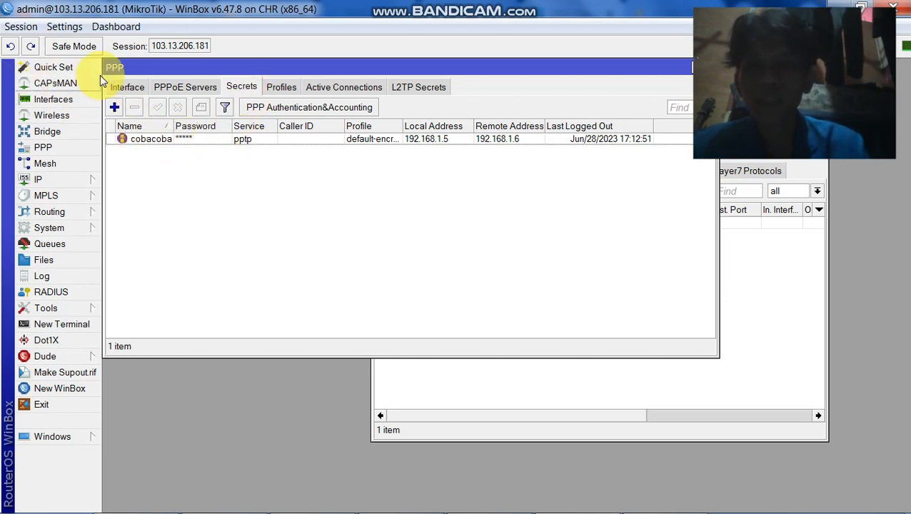
left_click(114, 109)
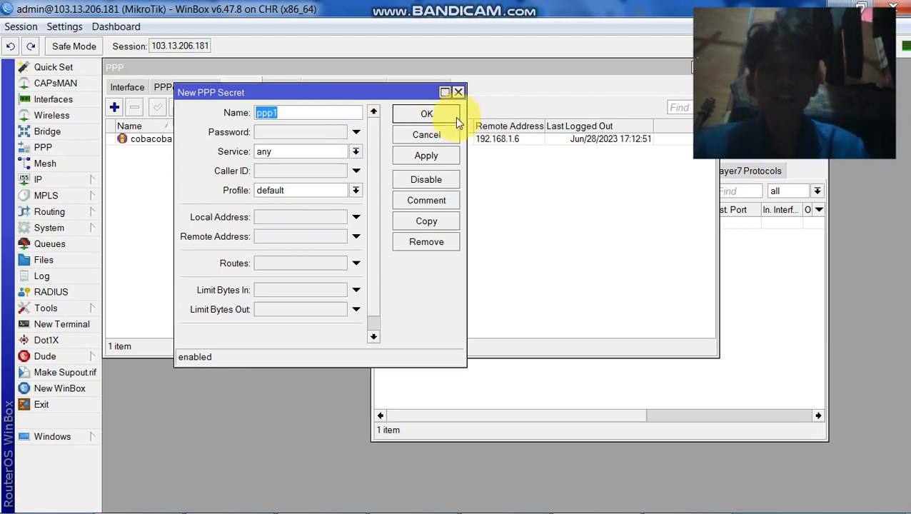
left_click(458, 96)
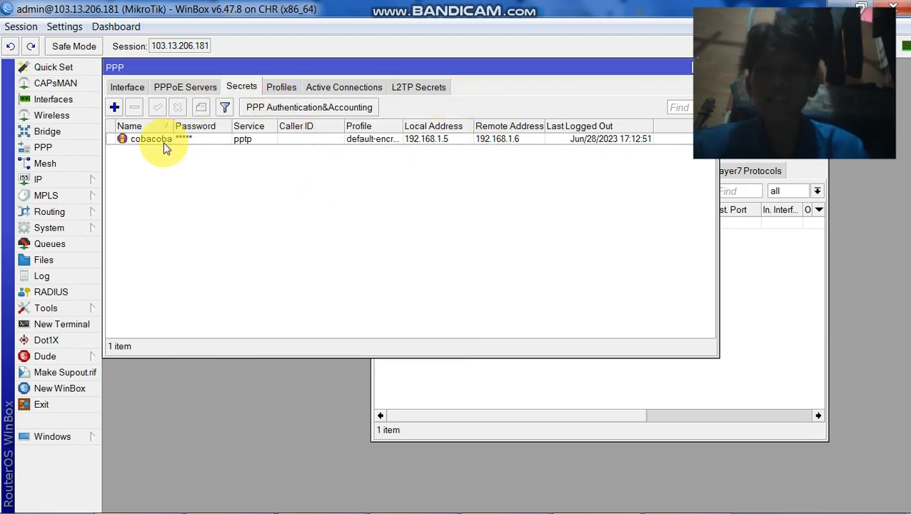
Review the PPTP server settings among the PPP interfaces and close them without changes.
left_click(132, 88)
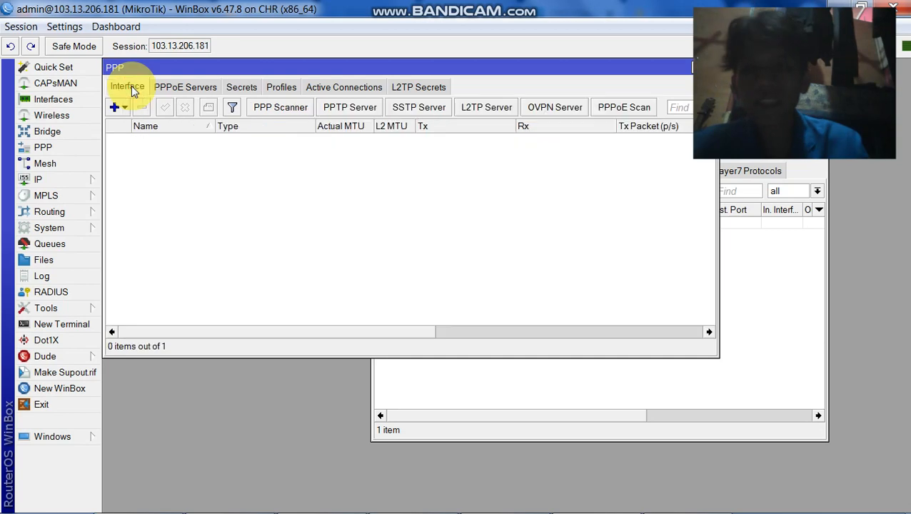
left_click(350, 109)
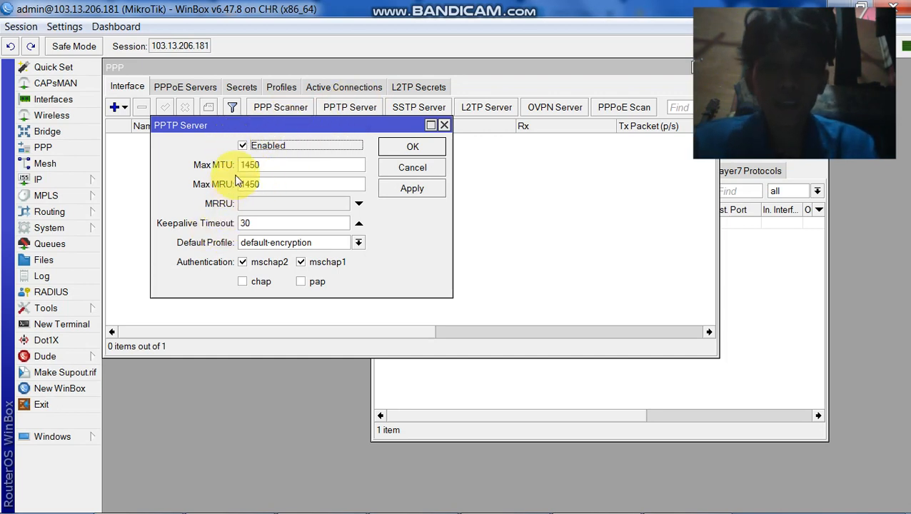
left_click(443, 126)
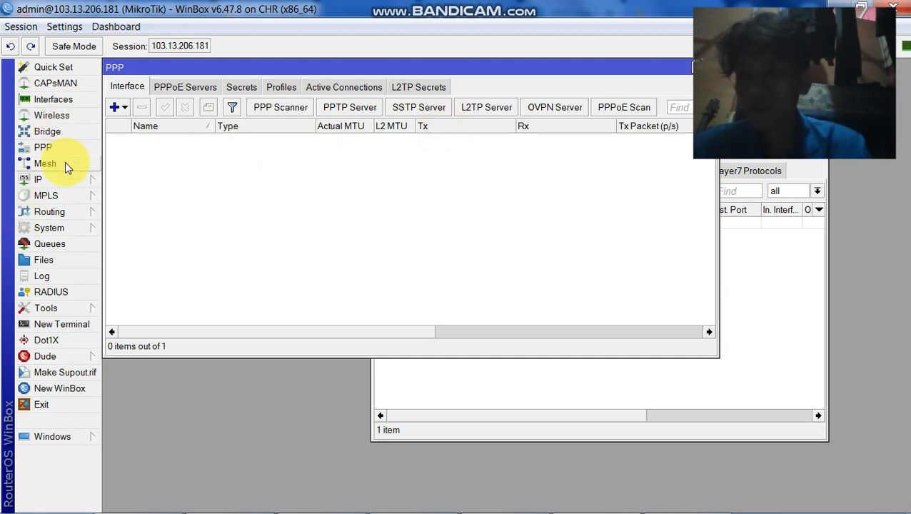
Review the firewall's NAT rules and the available actions for a new NAT rule, closing the form without adding one.
left_click(44, 180)
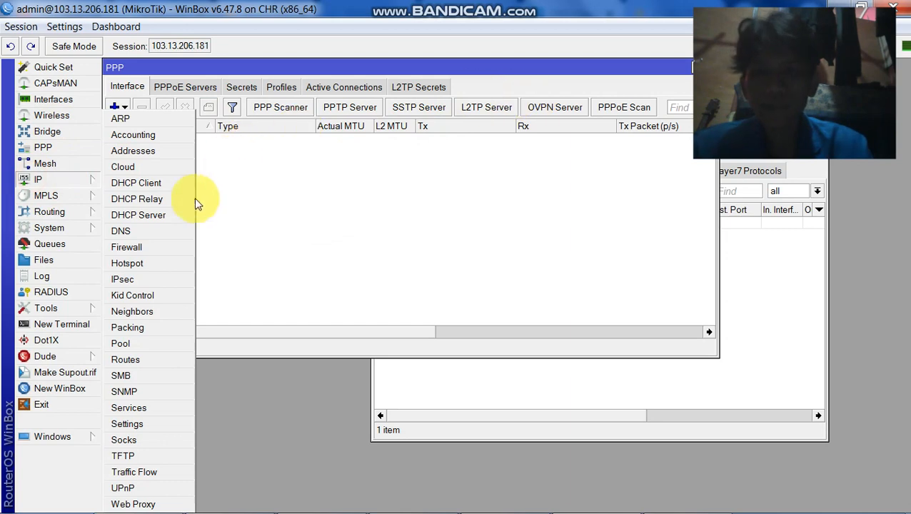
left_click(139, 250)
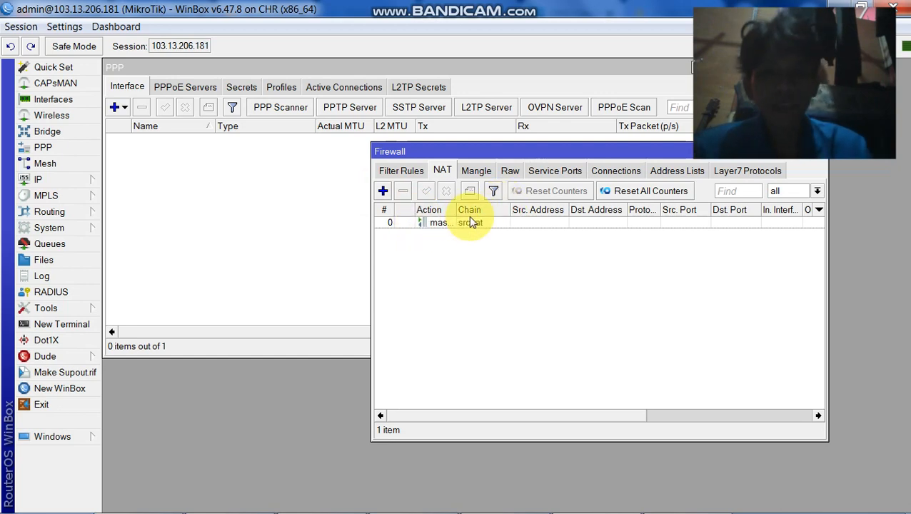
left_click(388, 196)
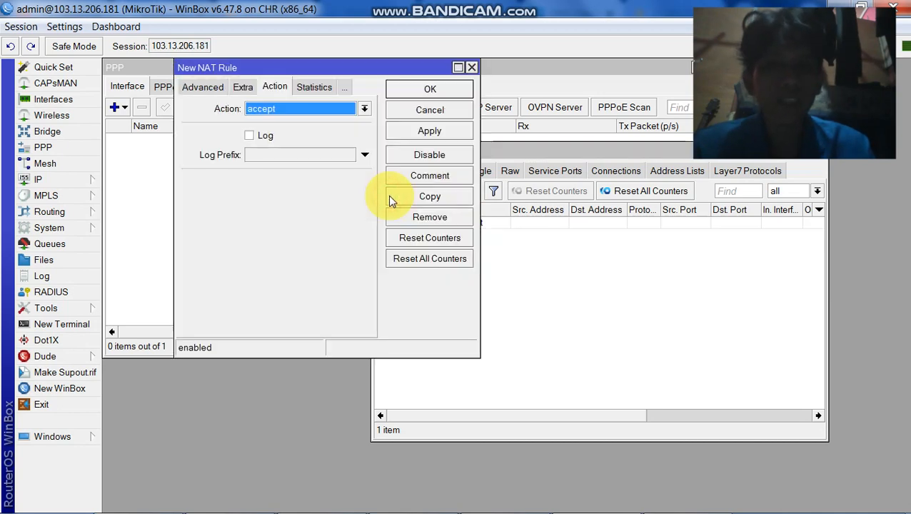
left_click(277, 87)
left_click(336, 109)
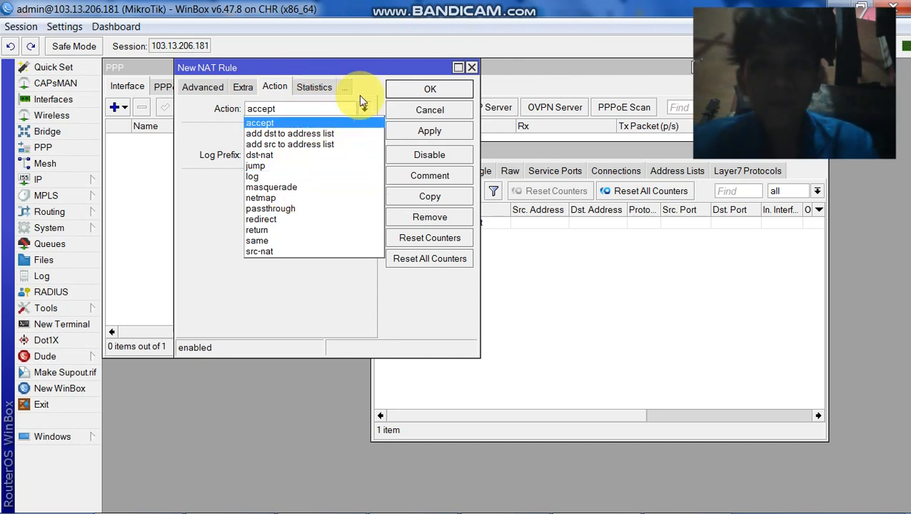
left_click(471, 68)
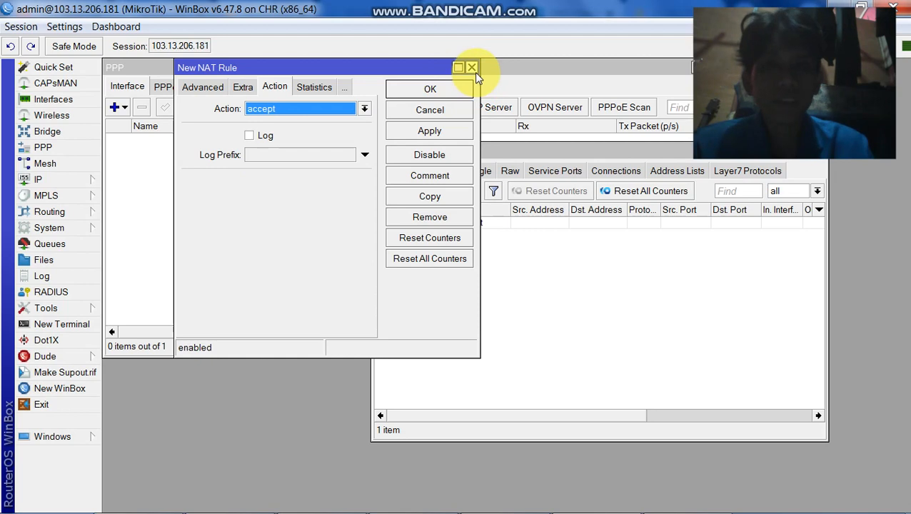
left_click(472, 68)
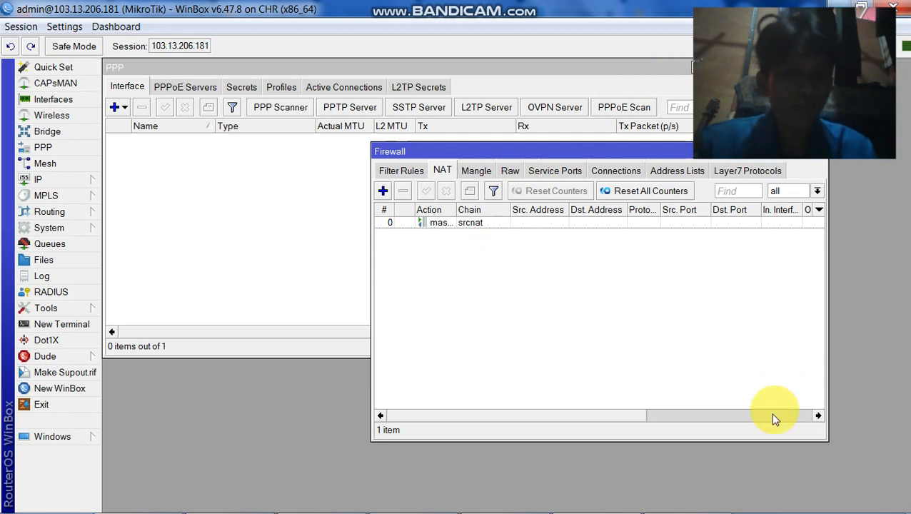
Open the Windows Network and Sharing Center from the list of available network connections.
mouse_move(583, 502)
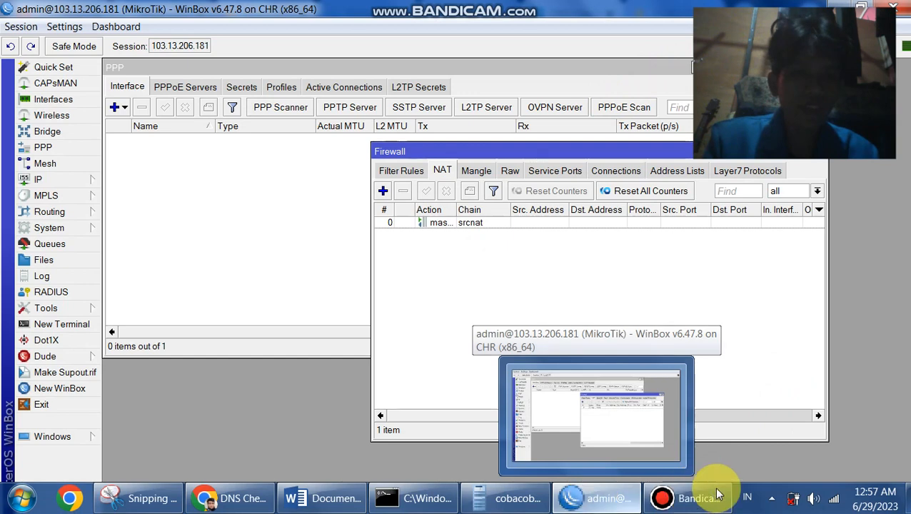
left_click(839, 503)
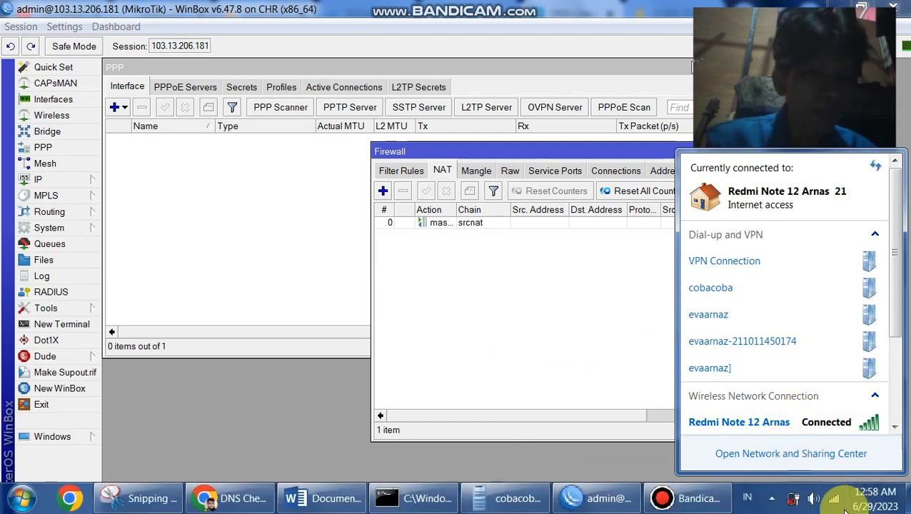
mouse_move(813, 440)
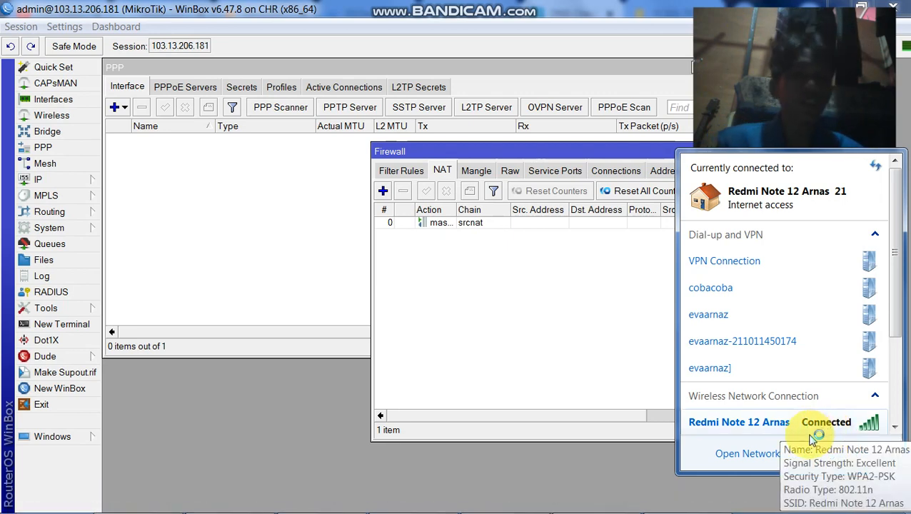
left_click(771, 454)
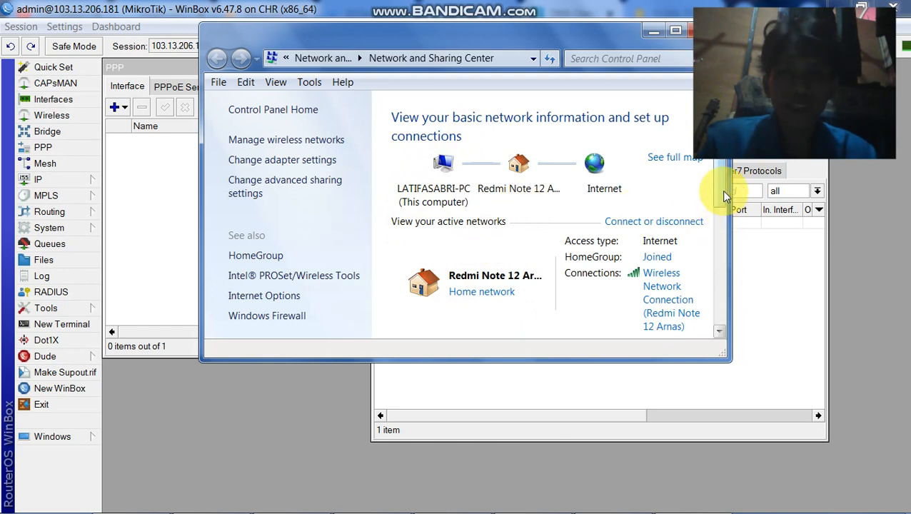
Start setting up a new connection or network in the Network and Sharing Center.
left_click(279, 184)
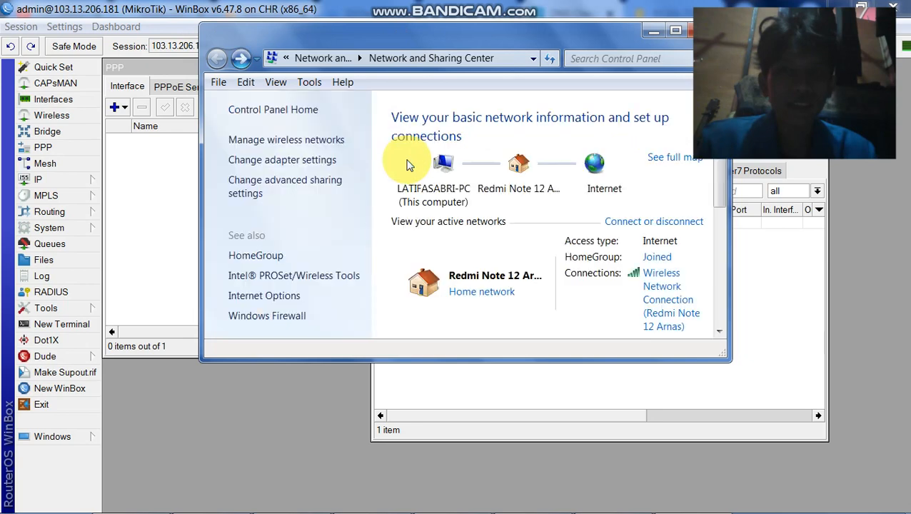
scroll(407, 165, "down", 1)
scroll(407, 163, "down", 5)
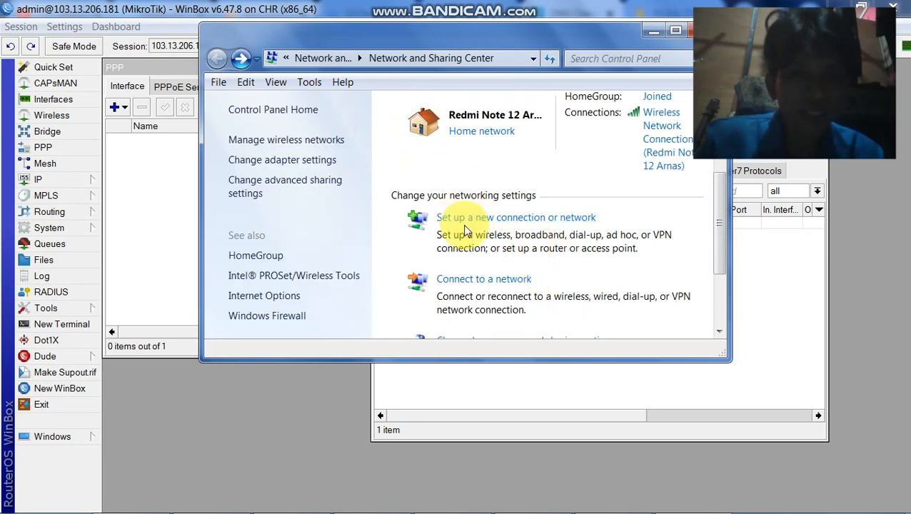
left_click(527, 227)
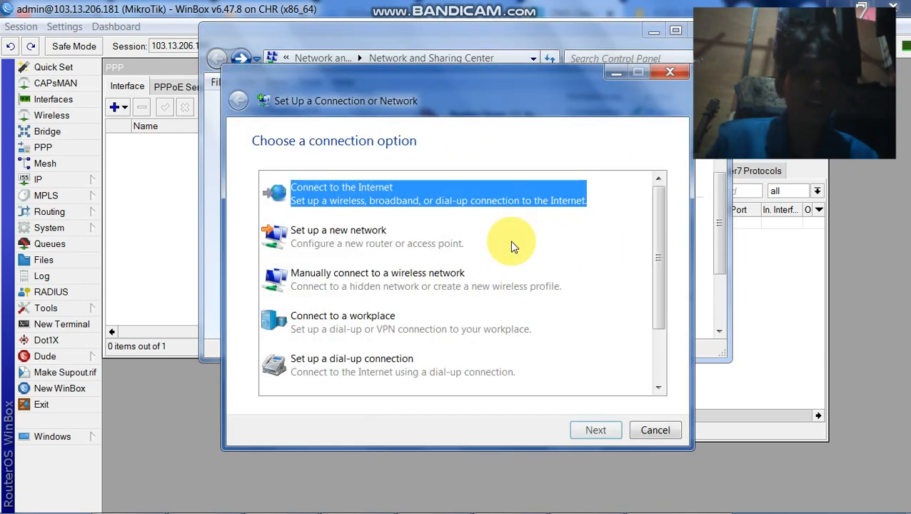